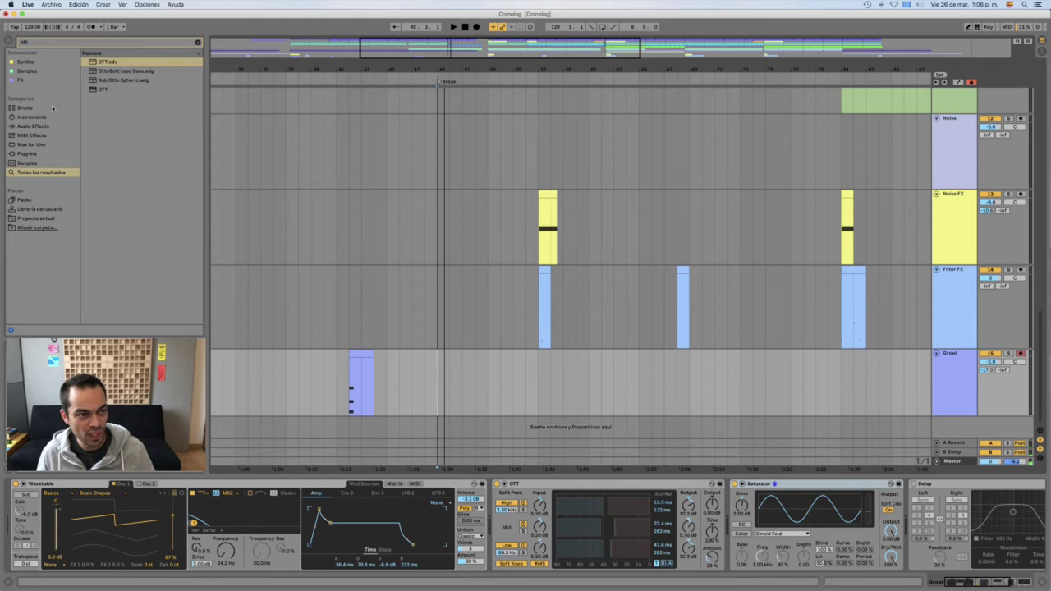
# - Clear the browser search, add an Operator instrument on a new track below Growl, unfold it and set the insert marker at bar 49
pyautogui.click(198, 42)
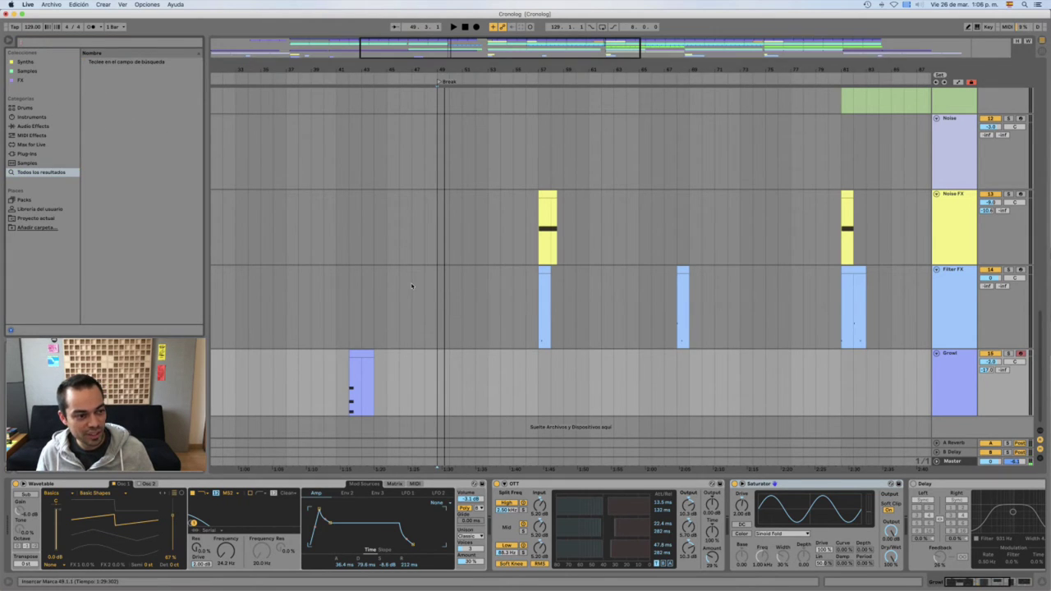
pyautogui.hscroll(1, 411, 286)
pyautogui.click(19, 117)
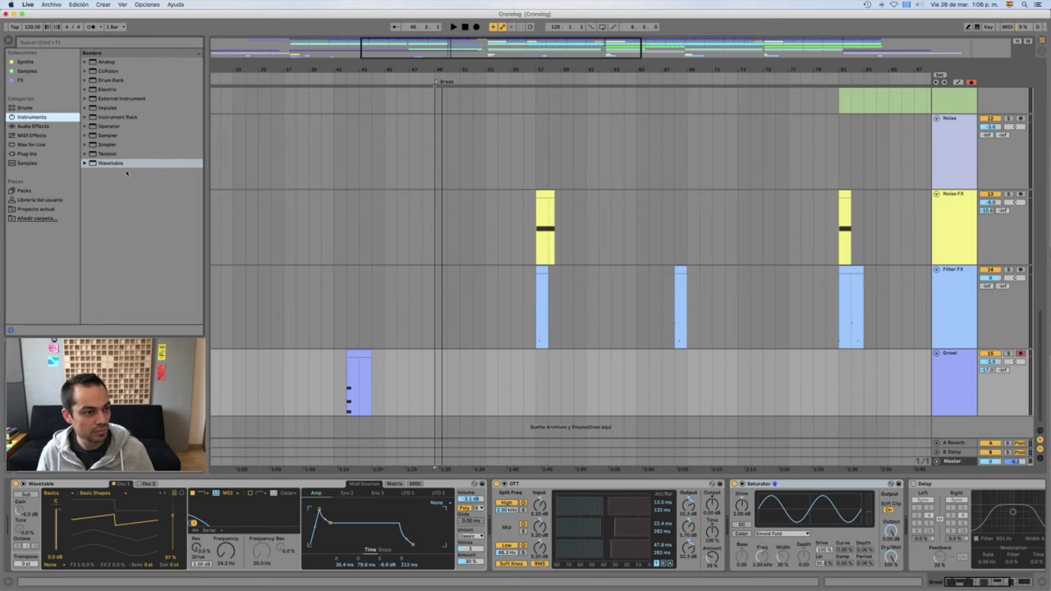
pyautogui.moveTo(105, 127); pyautogui.dragTo(465, 430)
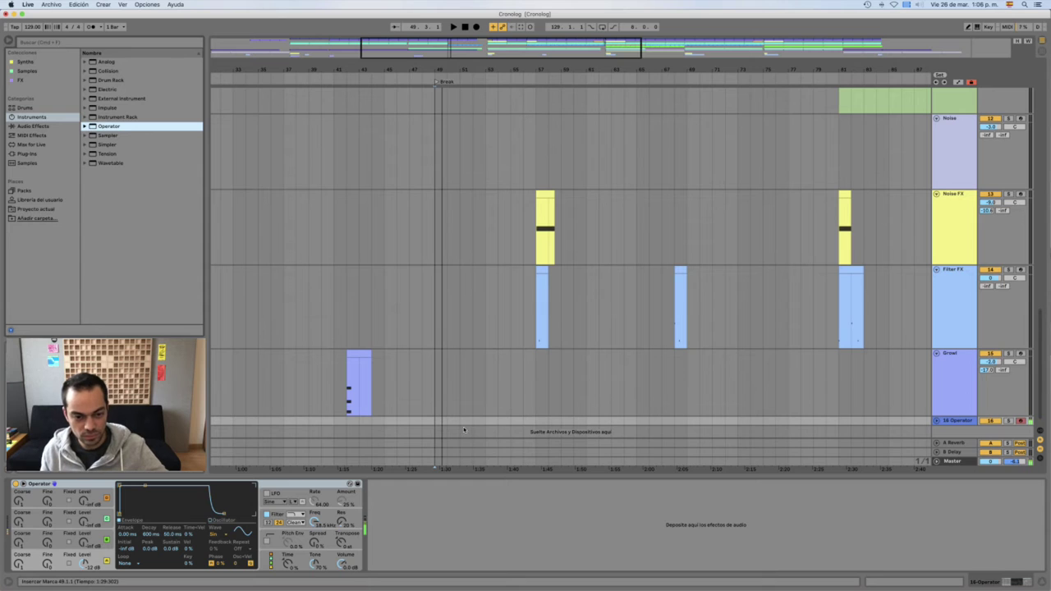
pyautogui.click(935, 421)
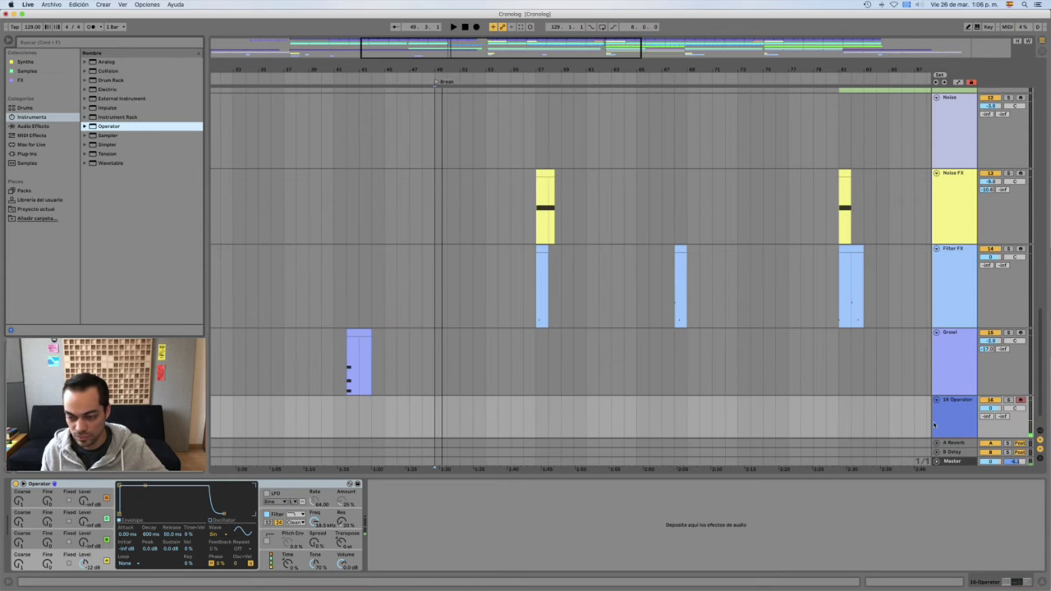
pyautogui.click(444, 405)
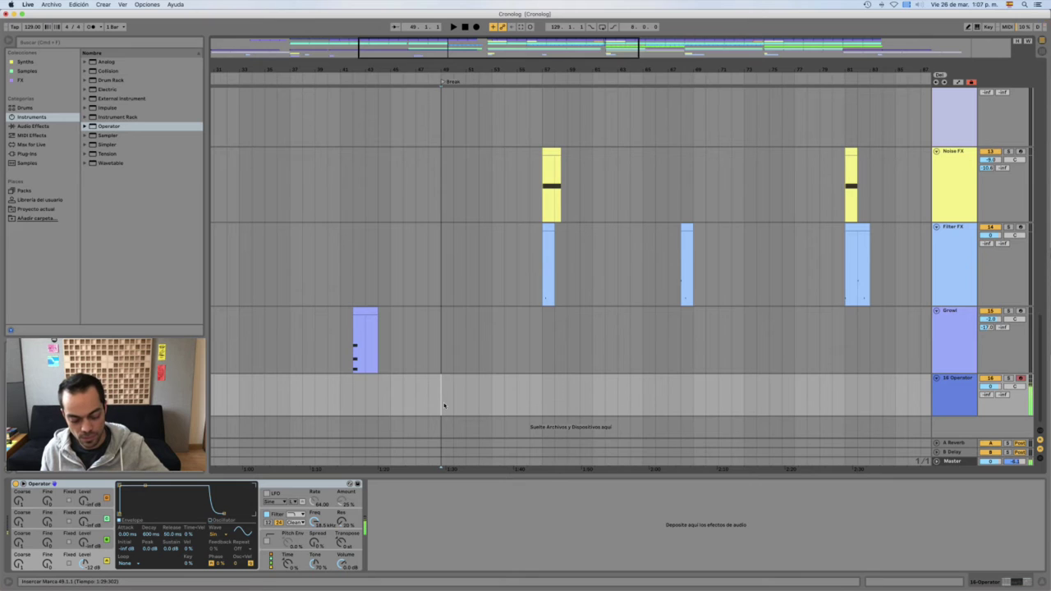
# - Add the ValhallaVintageVerb plug-in after Operator and set its mix to 33.6%
pyautogui.click(27, 153)
pyautogui.scroll(-2, 133, 289)
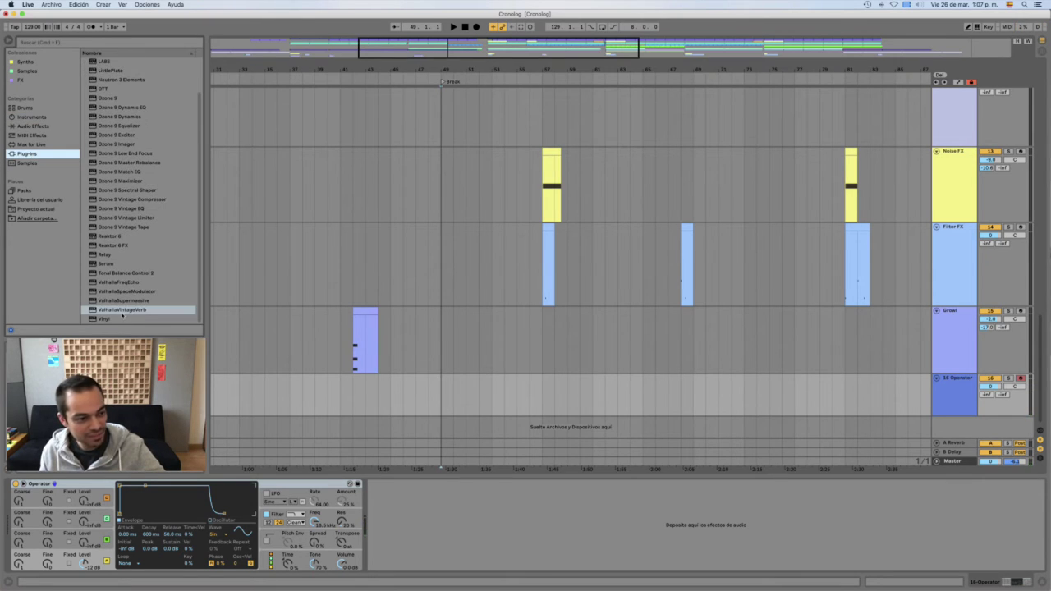
pyautogui.click(126, 311)
pyautogui.doubleClick(127, 311)
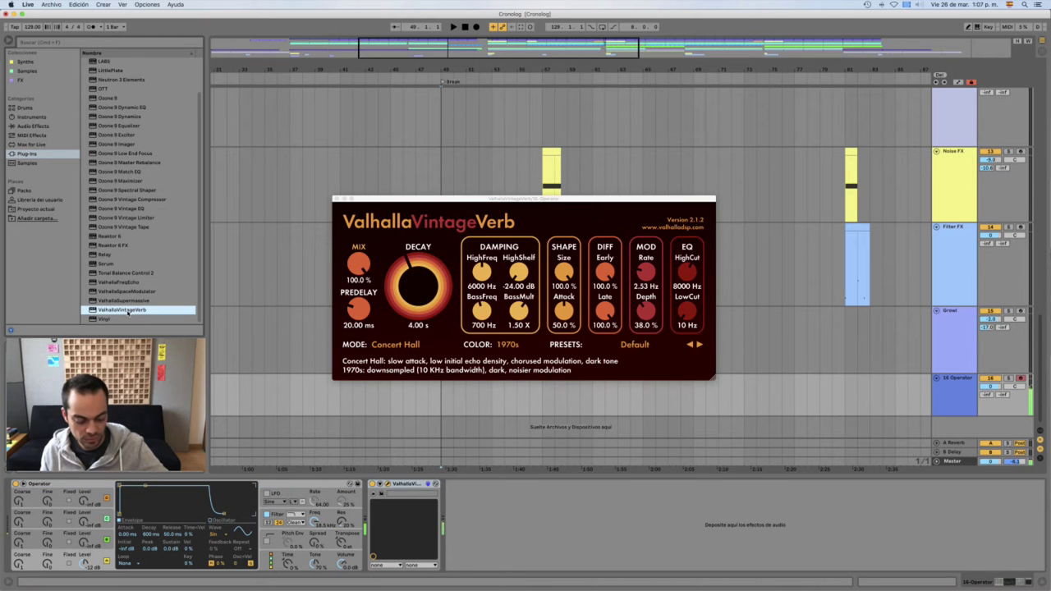
pyautogui.moveTo(358, 263); pyautogui.dragTo(358, 315)
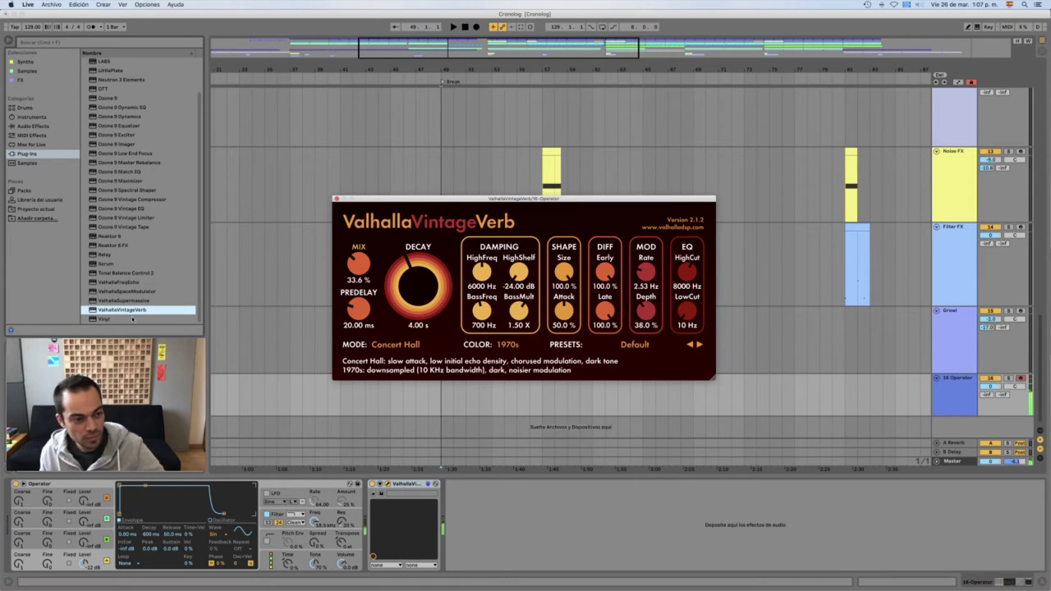
# - Add an EQ Eight after the reverb with a low cut at 130 Hz and play the arrangement
pyautogui.click(33, 126)
pyautogui.moveTo(109, 102); pyautogui.dragTo(503, 486)
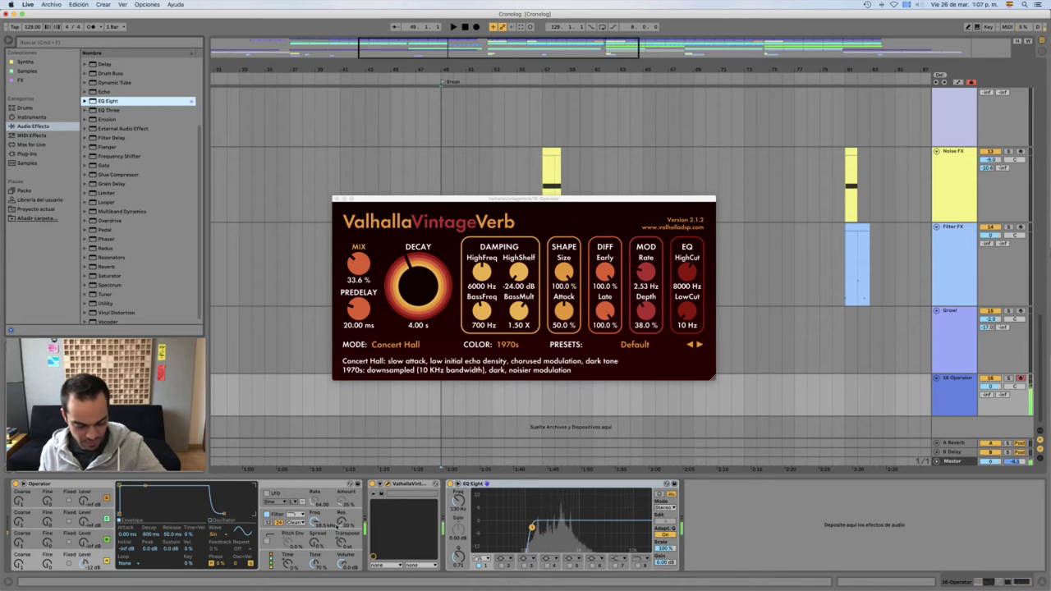
pyautogui.press('space')
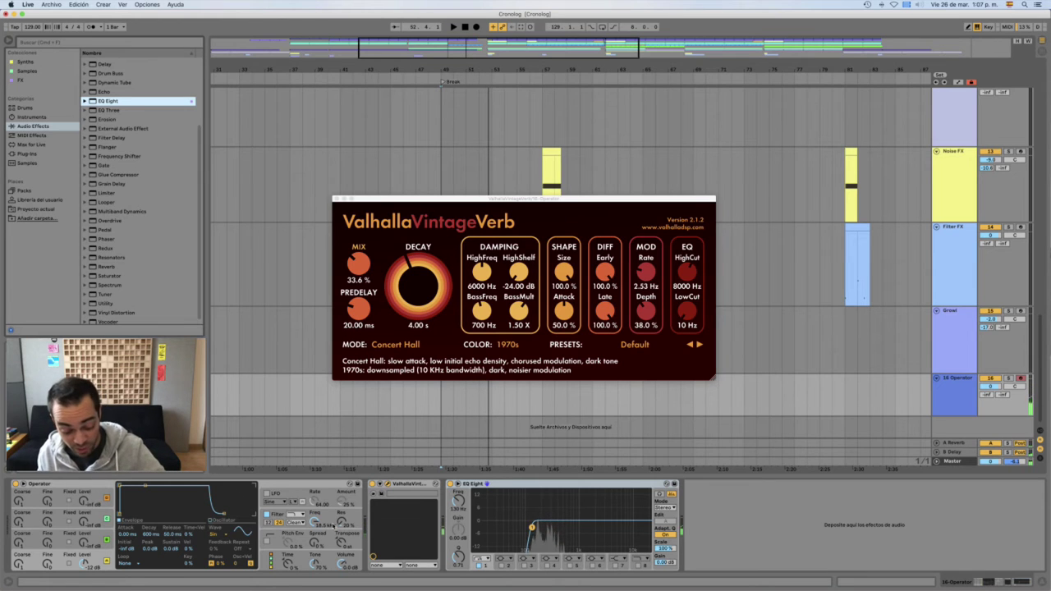
# - Set Operator's oscillator to a noise waveform and switch its filter type to high-pass
pyautogui.click(215, 534)
pyautogui.click(225, 520)
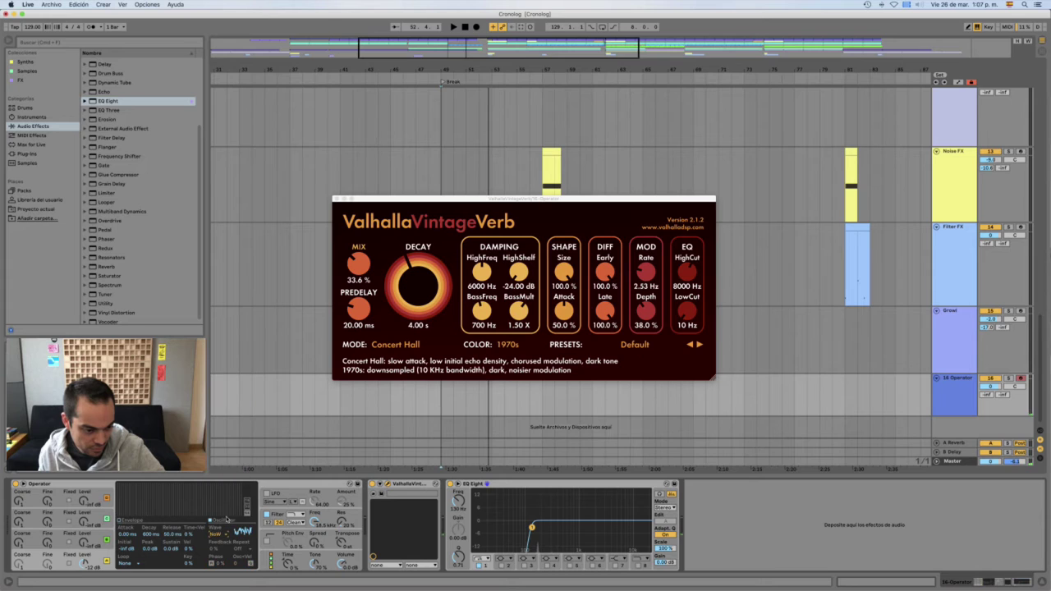
pyautogui.click(280, 515)
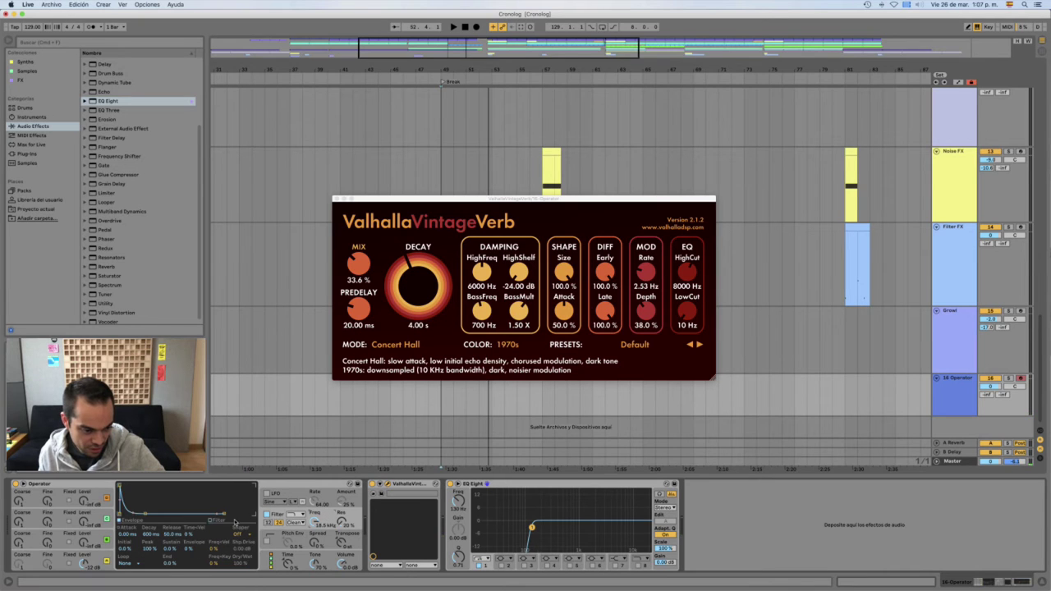
pyautogui.click(213, 520)
pyautogui.click(292, 514)
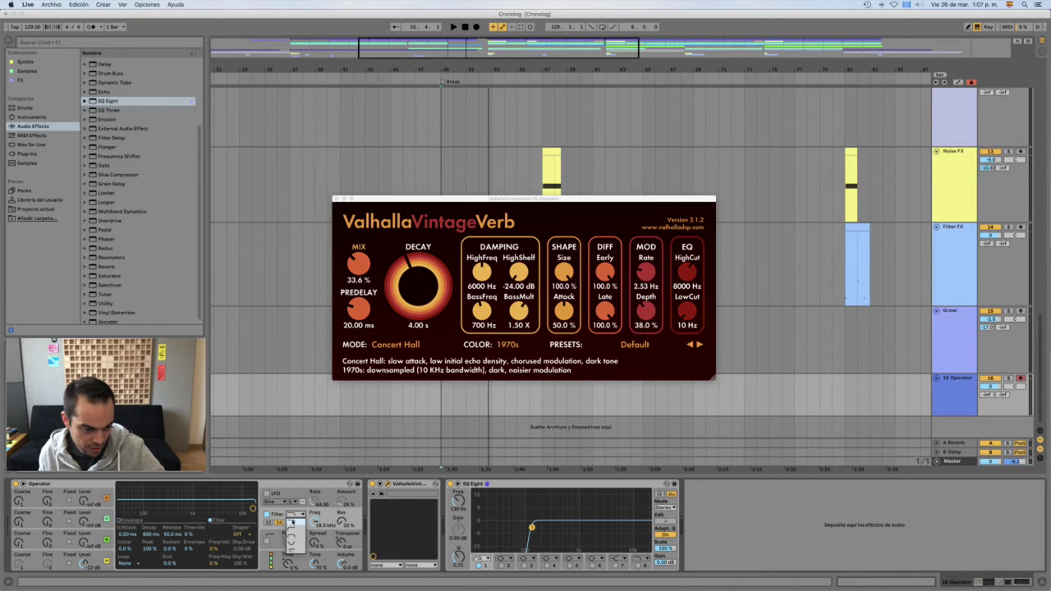
pyautogui.click(291, 527)
pyautogui.click(293, 523)
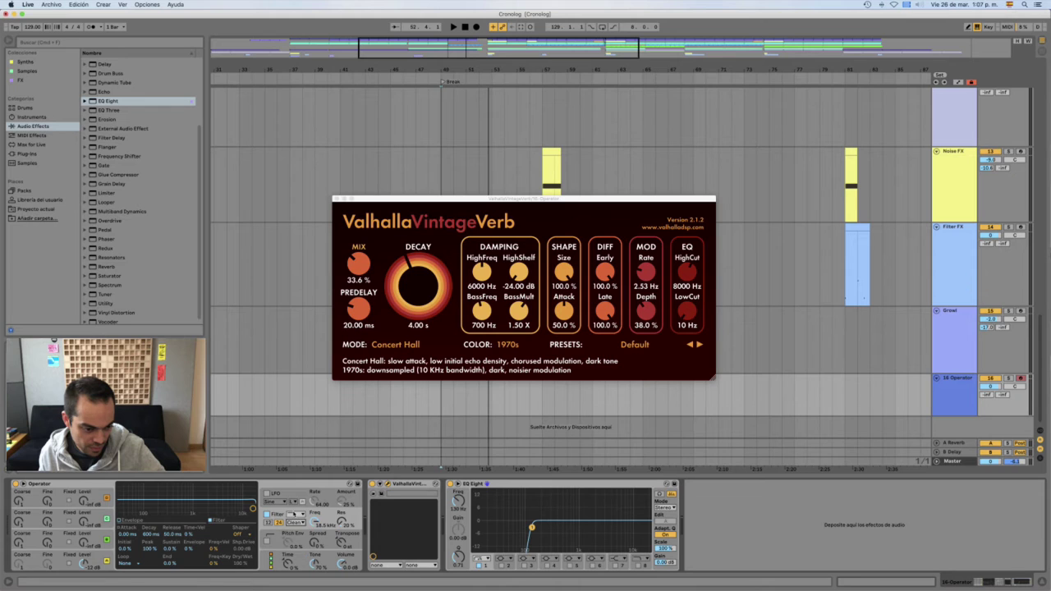
pyautogui.click(293, 530)
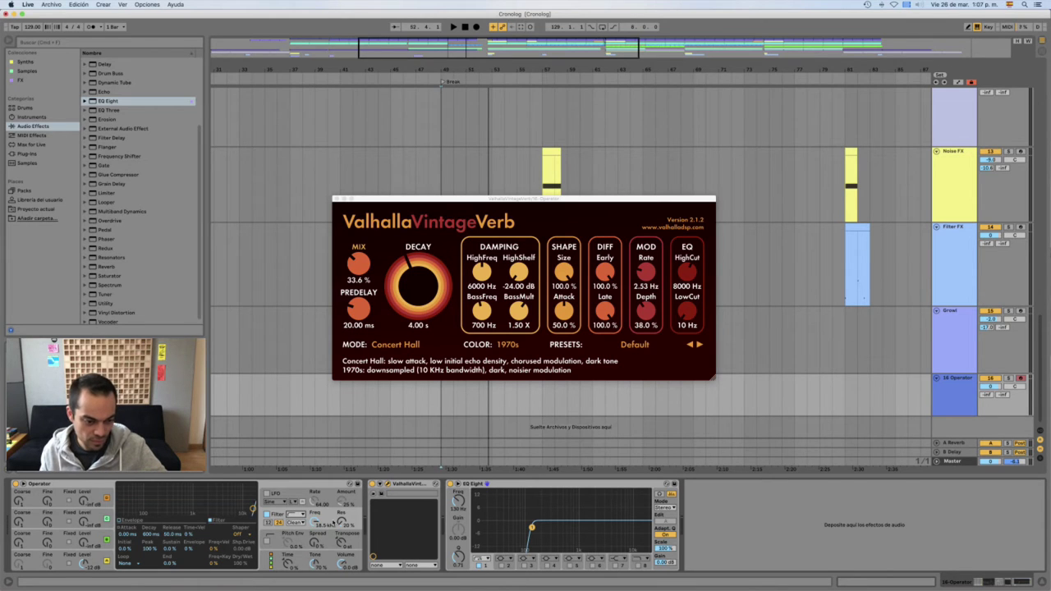
# - Lower Operator's volume to -14 dB and set its high-pass filter to about 708 Hz with 36% resonance
pyautogui.click(343, 564)
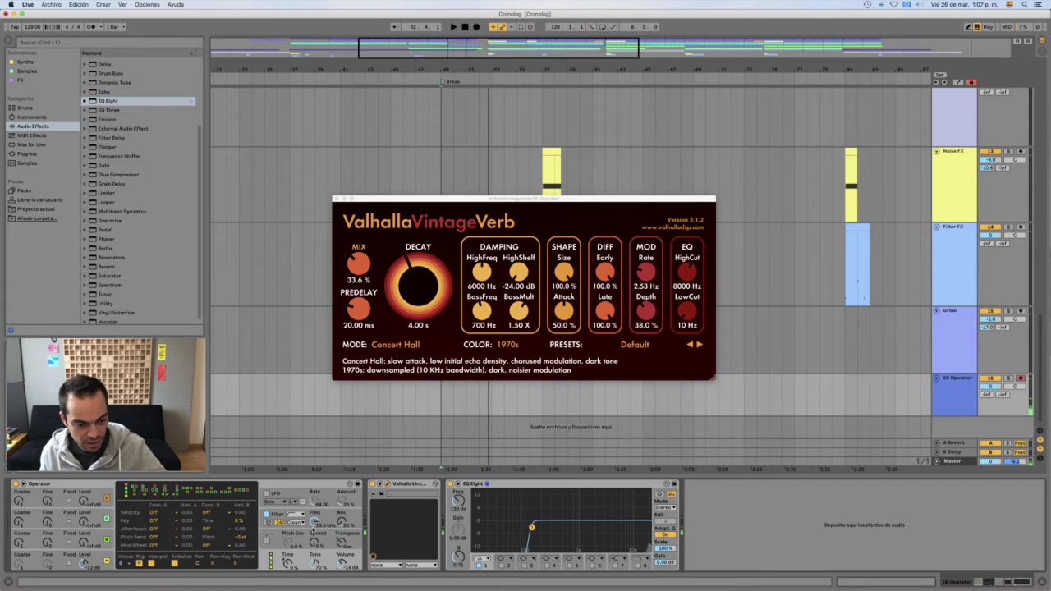
pyautogui.moveTo(312, 525)
pyautogui.mouseDown()
pyautogui.moveTo(312, 561)
pyautogui.moveTo(311, 545)
pyautogui.mouseUp()
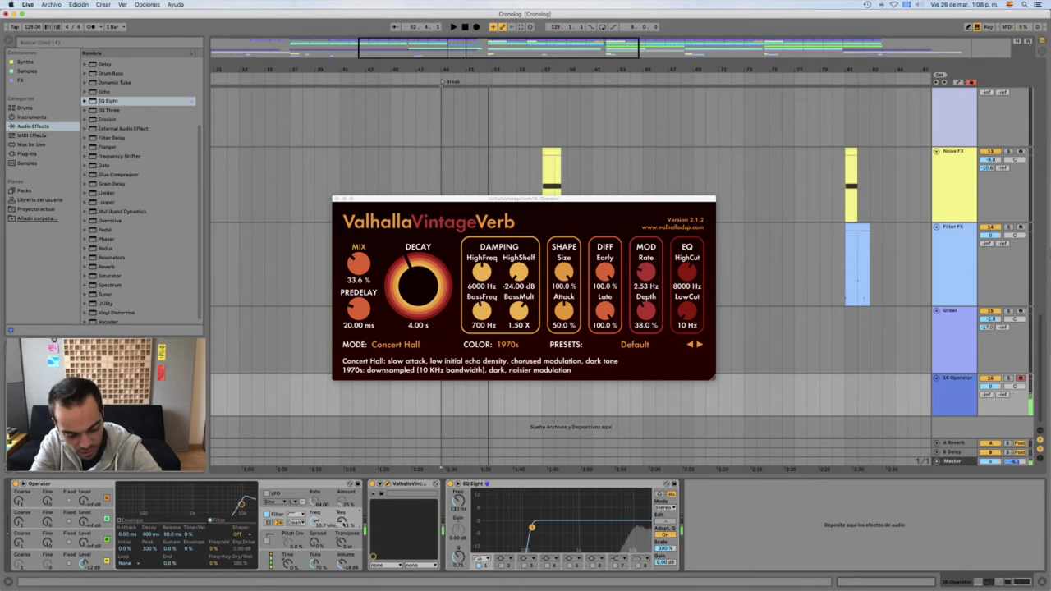
pyautogui.click(343, 524)
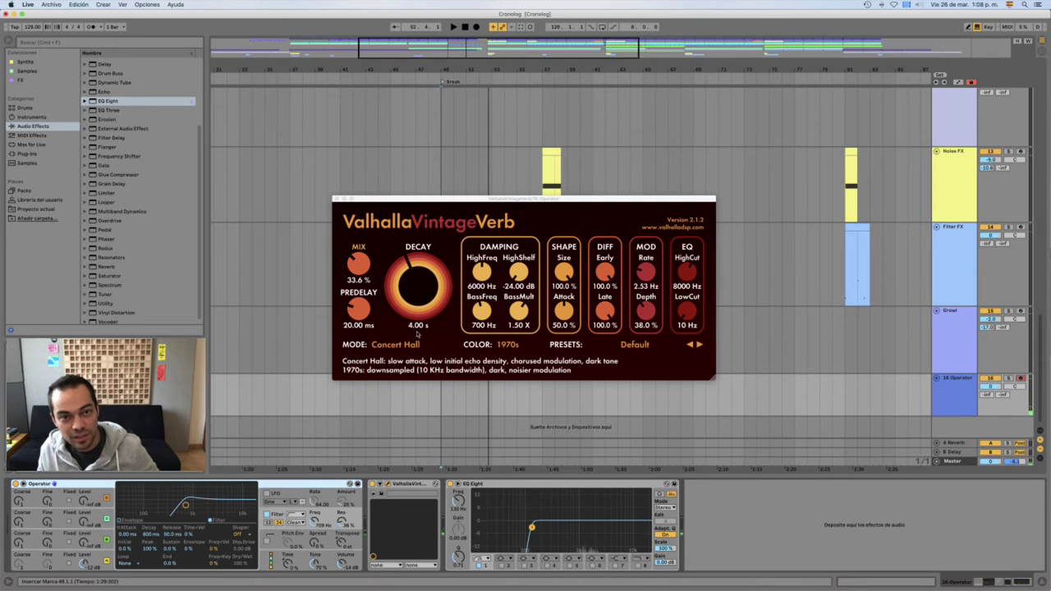
# - Play from bar 47 while setting Operator's filter frequency to 5.98 kHz and its resonance to 21%
pyautogui.click(417, 398)
pyautogui.press('space')
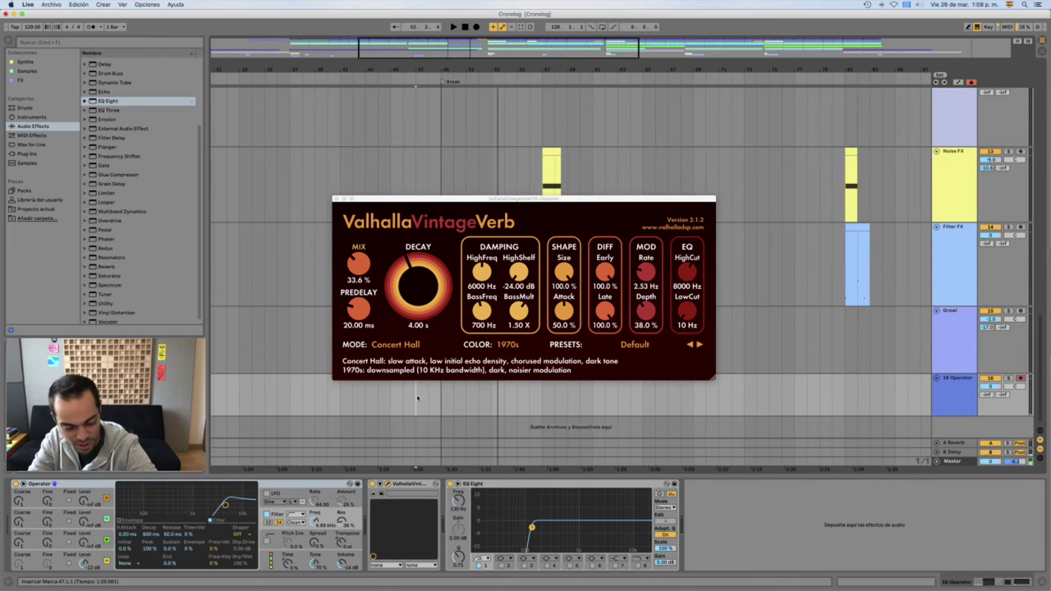
pyautogui.press('space')
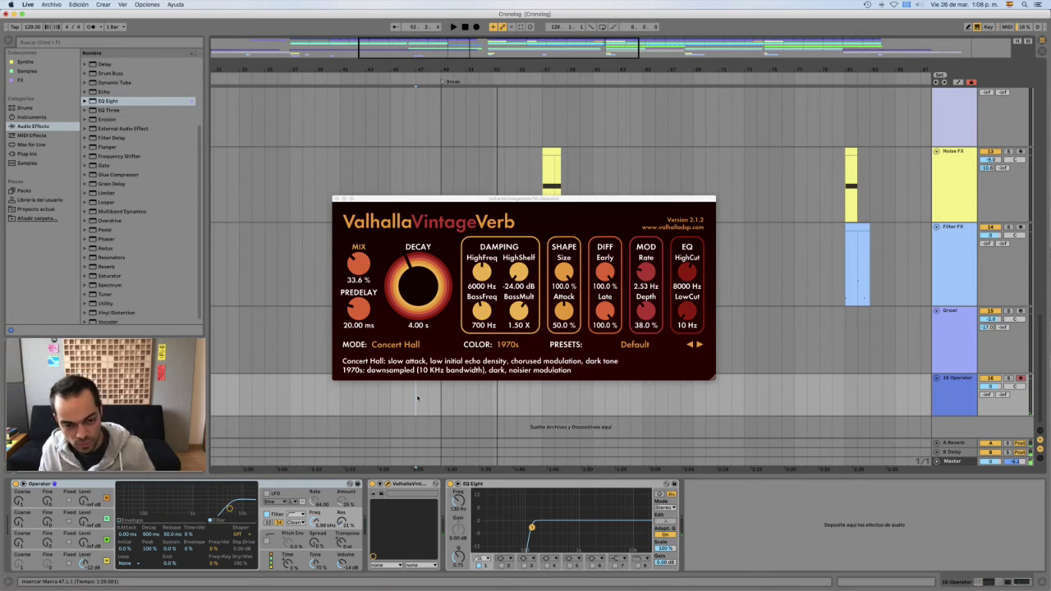
# - Place a four-bar MIDI clip with one sustained note at bar 49 on the Operator track and select it
pyautogui.moveTo(473, 198); pyautogui.dragTo(461, 153)
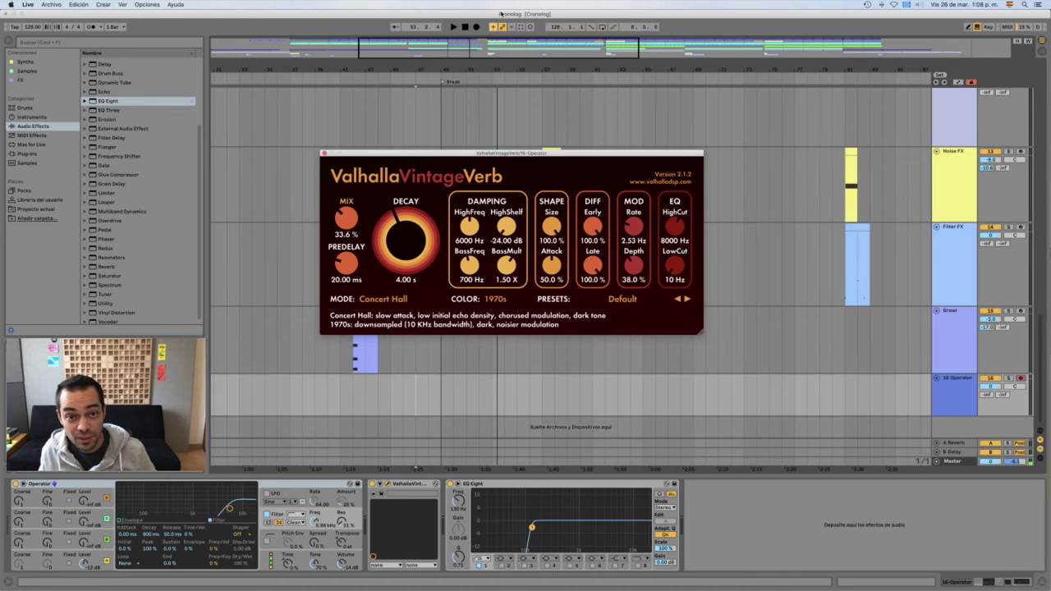
pyautogui.click(455, 380)
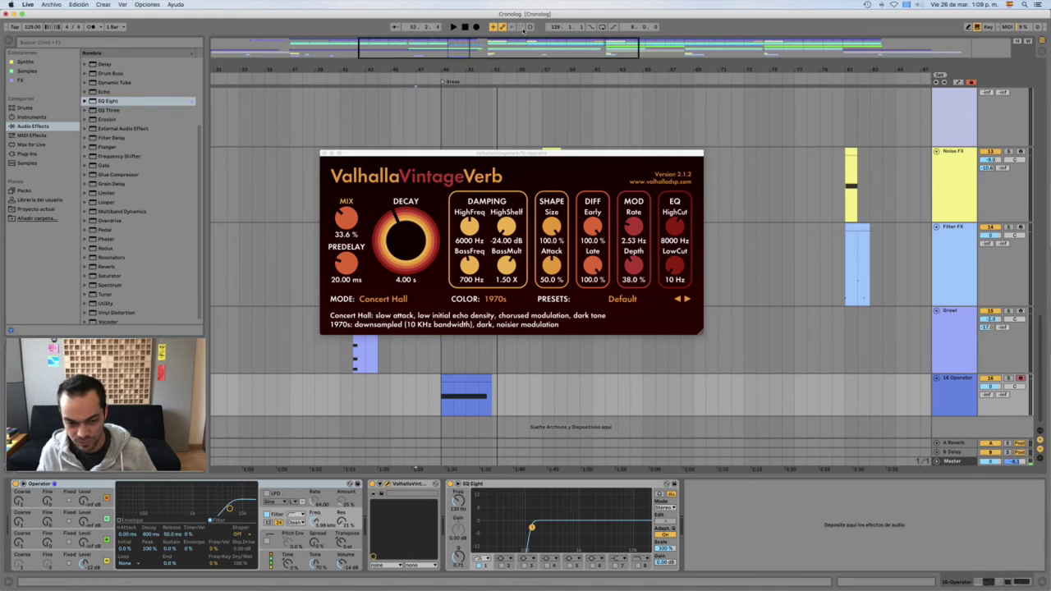
pyautogui.click(455, 380)
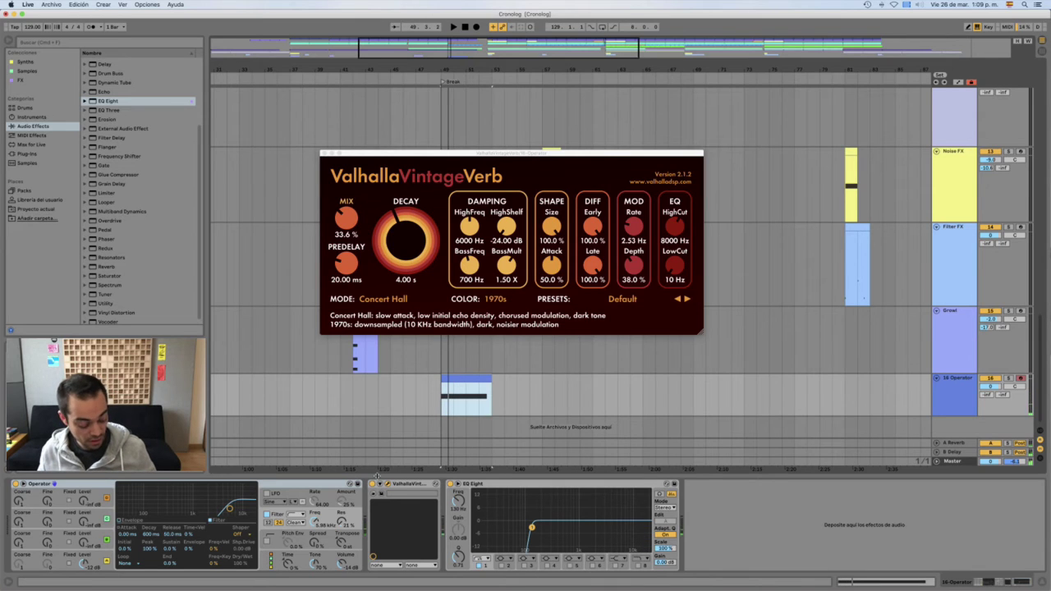
# - Close the reverb plug-in window and turn off the computer MIDI keyboard
pyautogui.press('z')
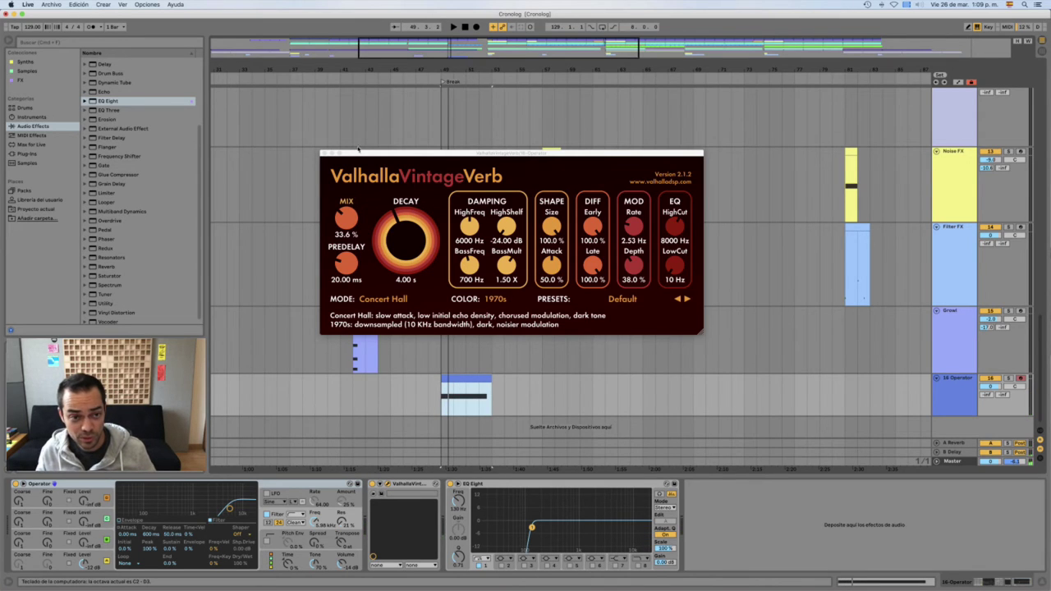
pyautogui.click(323, 153)
pyautogui.press('z')
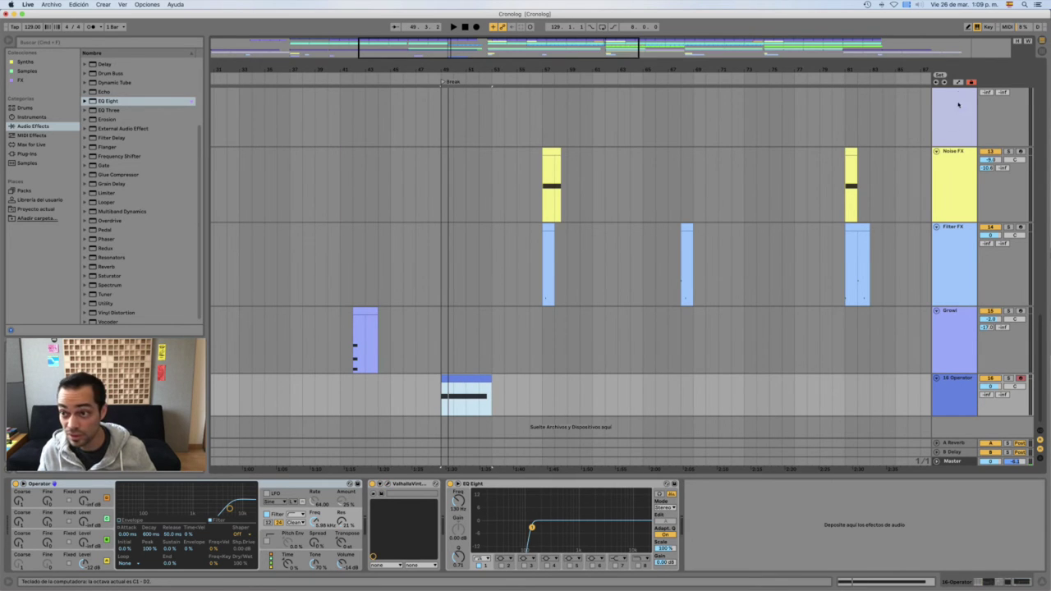
pyautogui.click(976, 27)
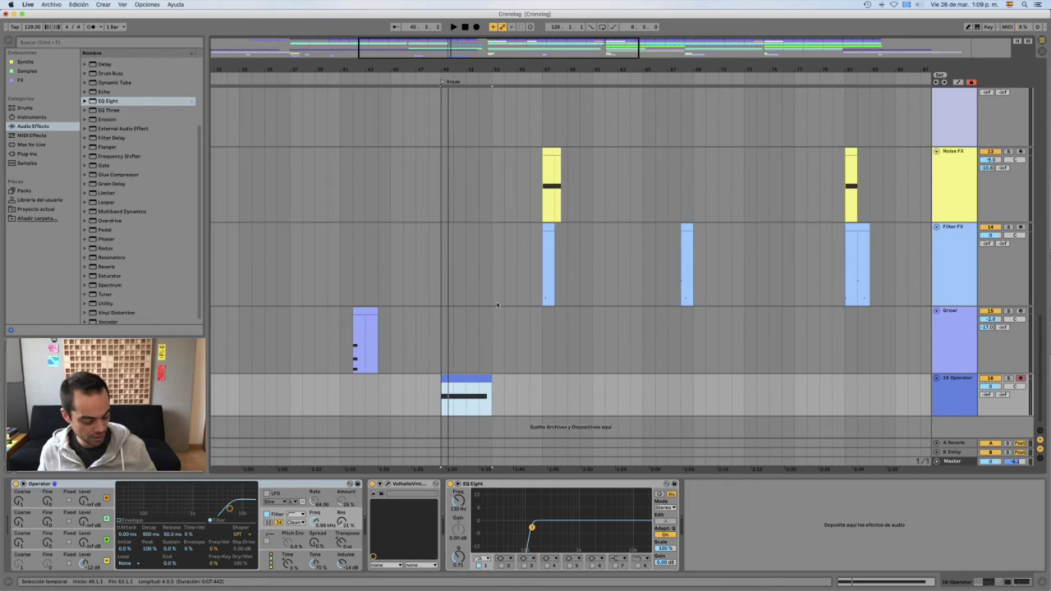
# - Automate Operator's filter frequency to fall from 5.98 kHz at bar 49 to about 222 Hz at the clip's end, and play it back
pyautogui.press('z')
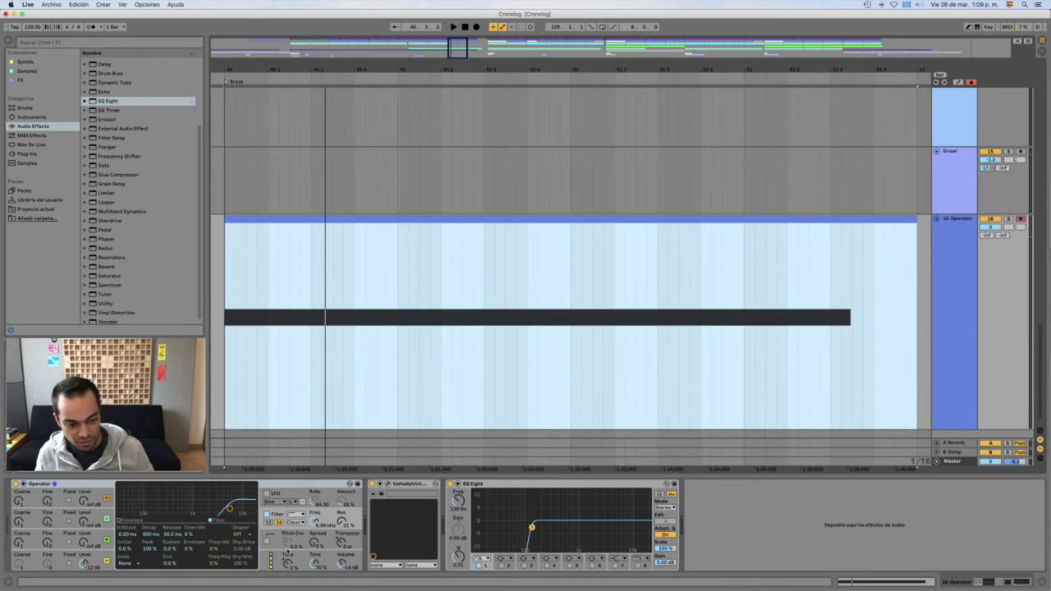
pyautogui.click(313, 523)
pyautogui.press('a')
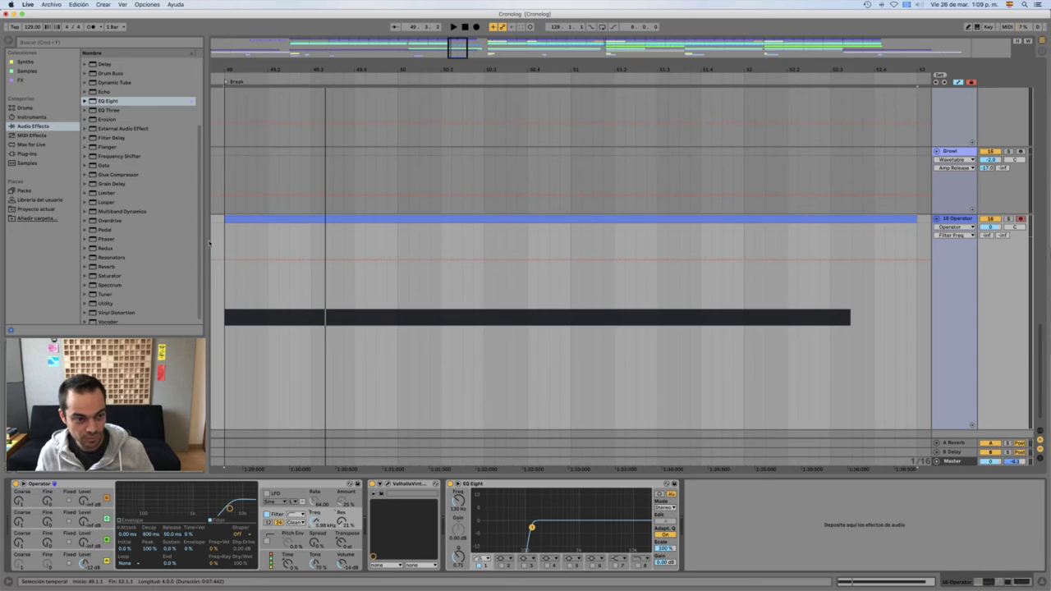
pyautogui.click(224, 261)
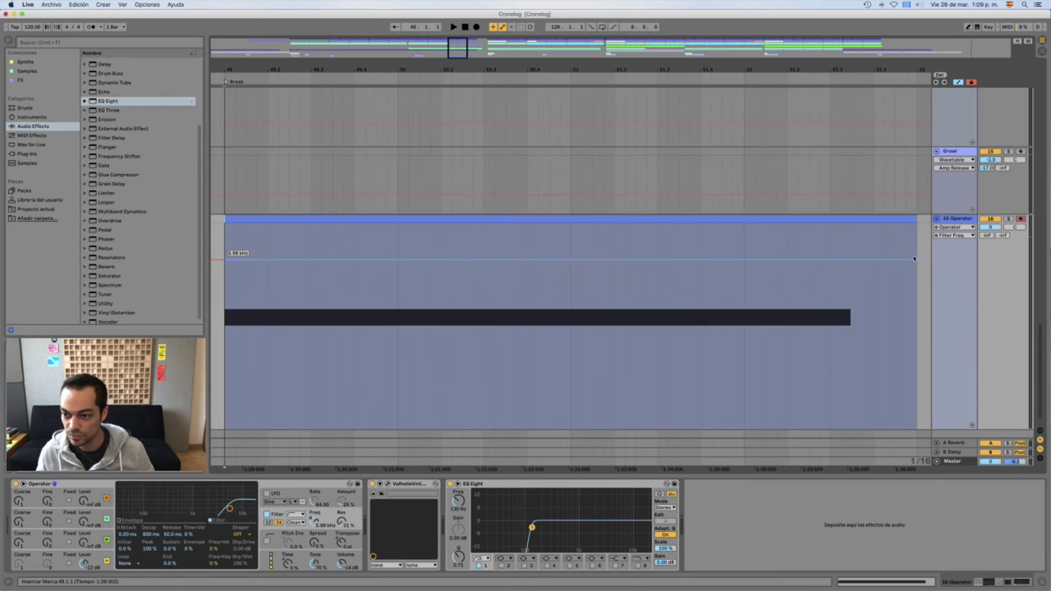
pyautogui.moveTo(913, 261); pyautogui.dragTo(906, 365)
pyautogui.press('space')
pyautogui.press('space')
pyautogui.press('space')
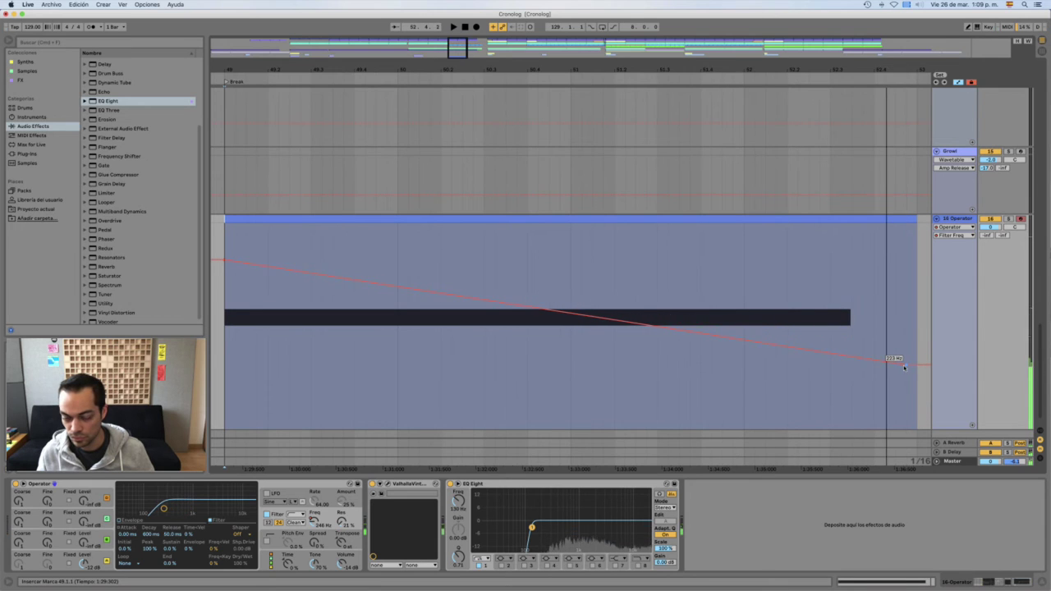
# - Move EQ Eight's low-cut band to 186 Hz with a Q of 0.33 while the clip plays
pyautogui.press('space')
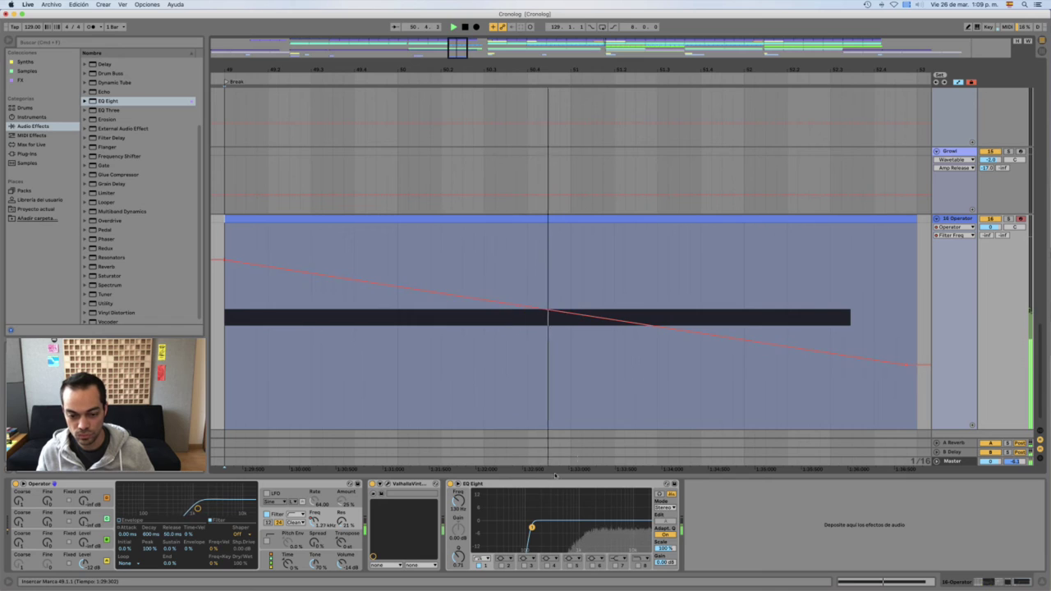
pyautogui.moveTo(533, 527); pyautogui.dragTo(541, 545)
pyautogui.press('space')
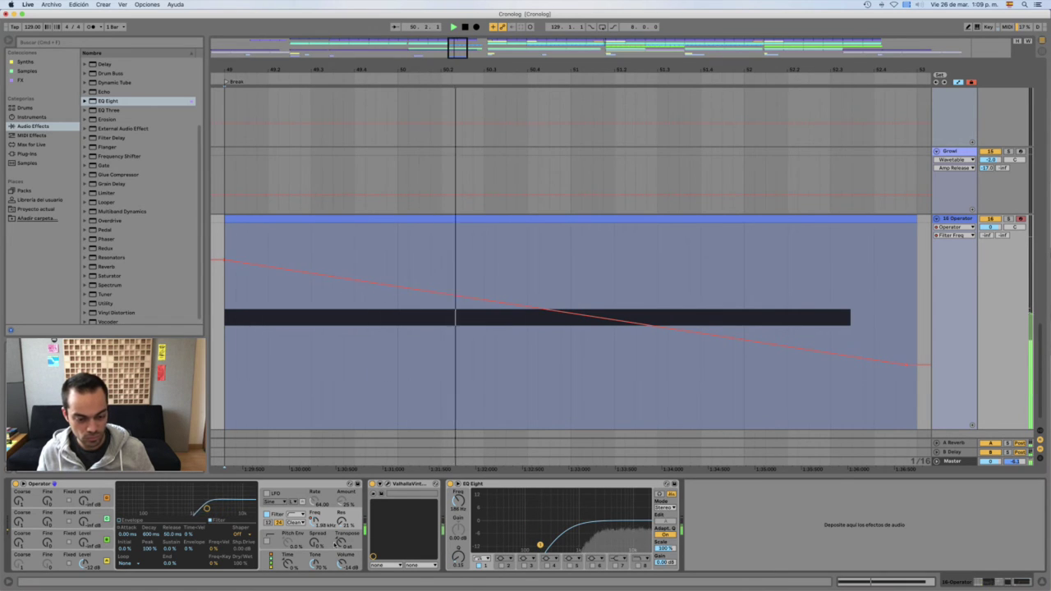
# - Raise Operator's Spread to about 99% while replaying the clip from bar 49
pyautogui.moveTo(319, 535); pyautogui.dragTo(323, 544)
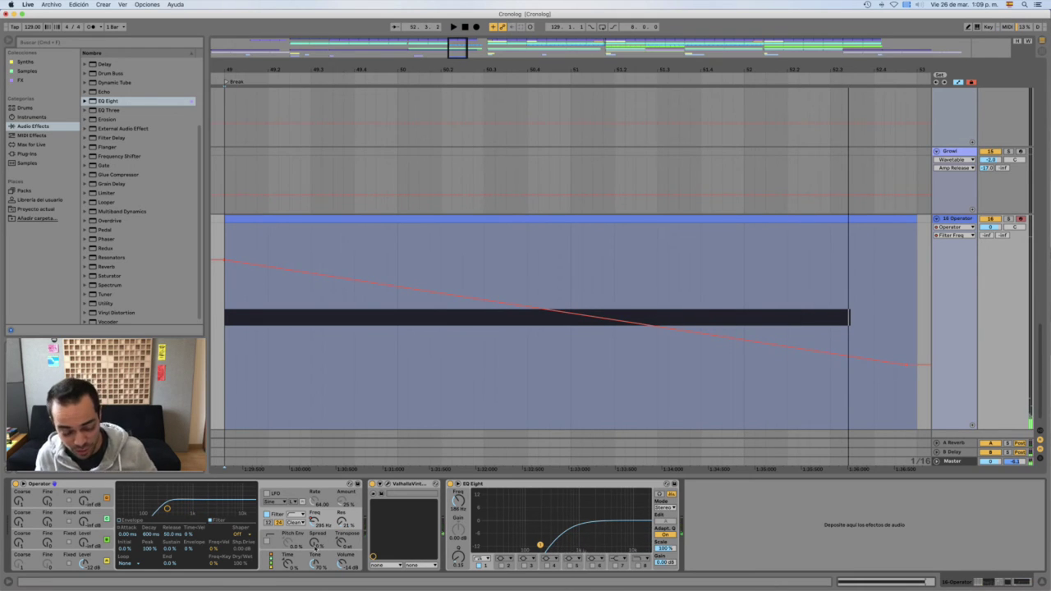
pyautogui.click(316, 544)
pyautogui.press('space')
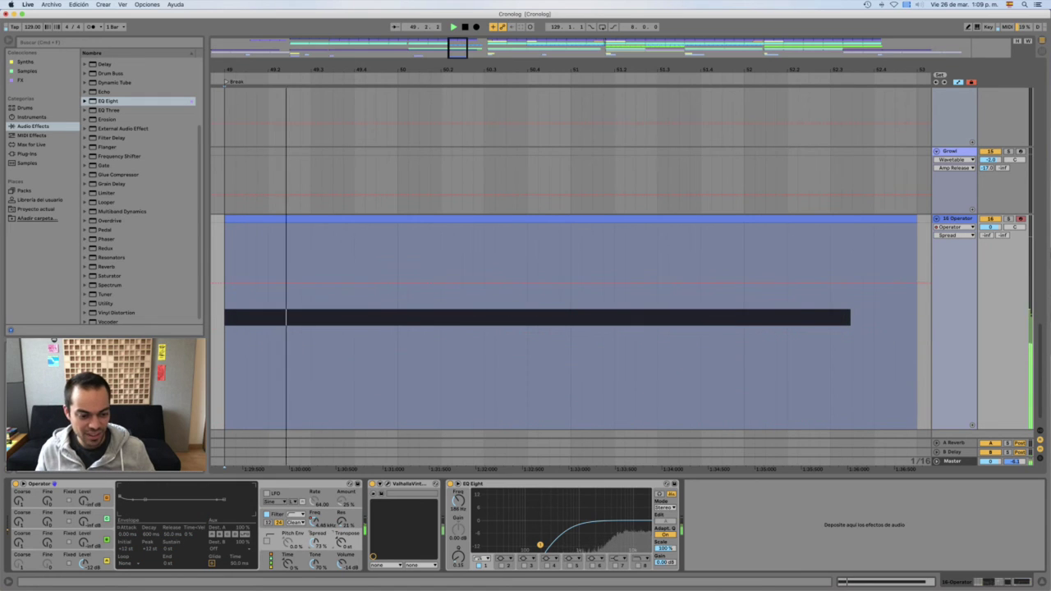
pyautogui.press('space')
pyautogui.press('space')
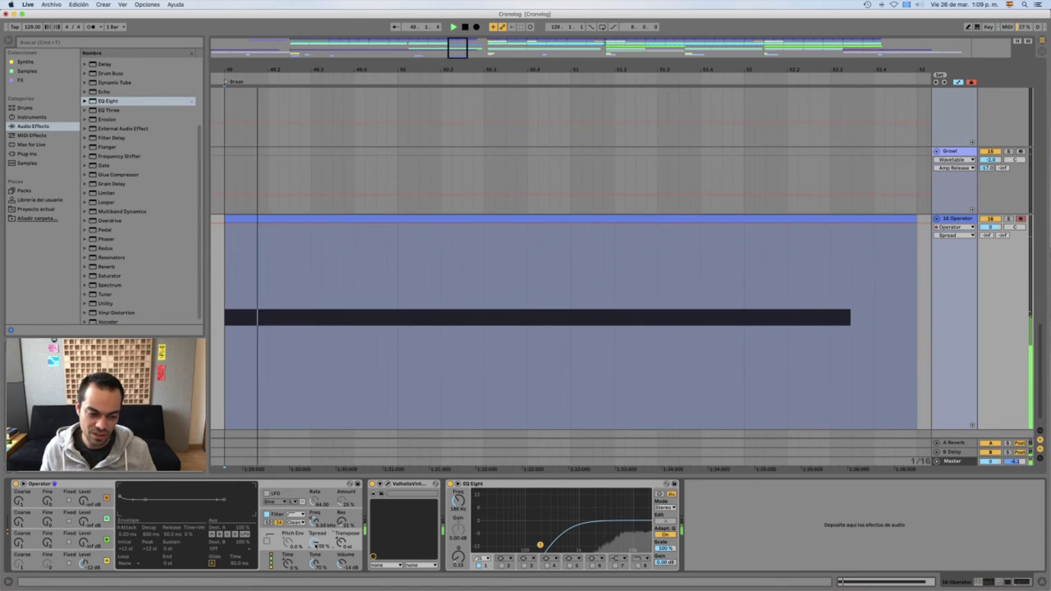
# - Replay the noise clip from bar 49 to hear the wider spread
pyautogui.press('space')
pyautogui.press('Delete')
pyautogui.press('space')
pyautogui.press('space')
pyautogui.press('space')
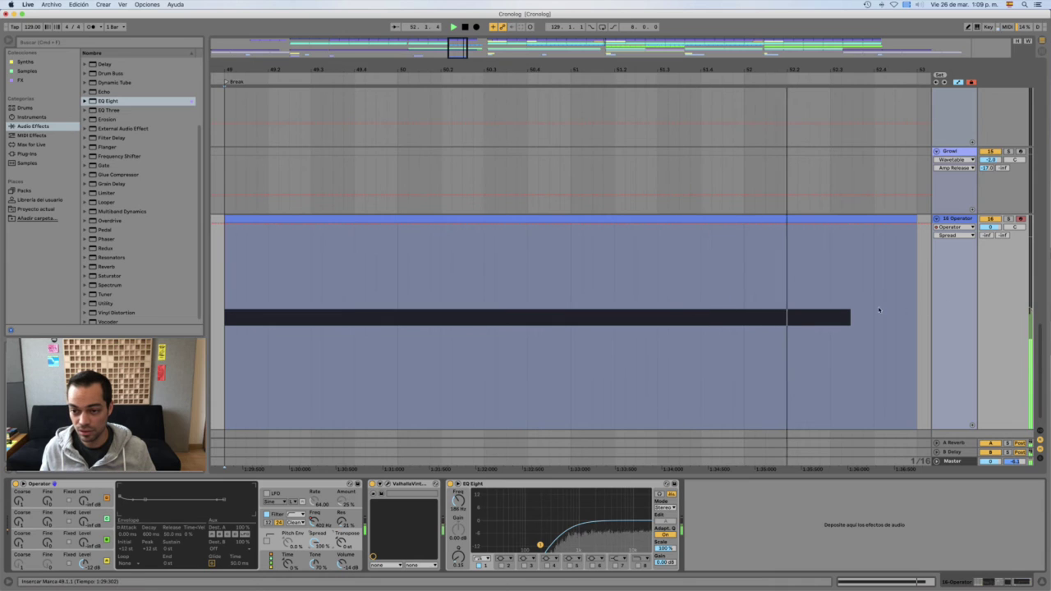
# - Hide the automation lanes and lower the Operator track's volume to -9 dB, replaying the clip from bar 49
pyautogui.click(951, 258)
pyautogui.click(992, 227)
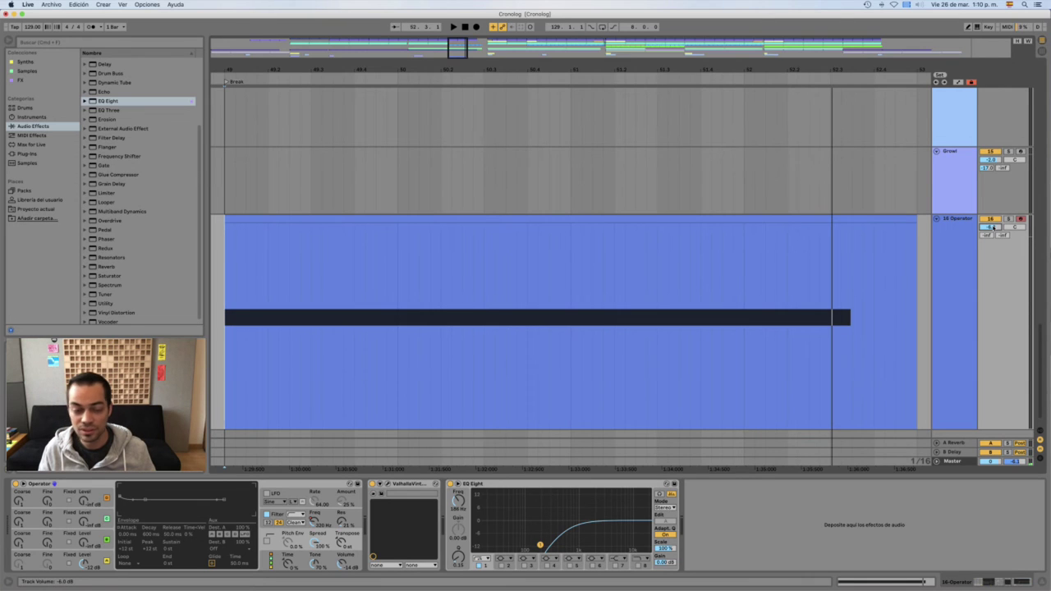
pyautogui.press('space')
pyautogui.press('space')
pyautogui.press('Down')
pyautogui.press('Down')
pyautogui.press('Down')
pyautogui.press('space')
pyautogui.press('space')
pyautogui.press('space')
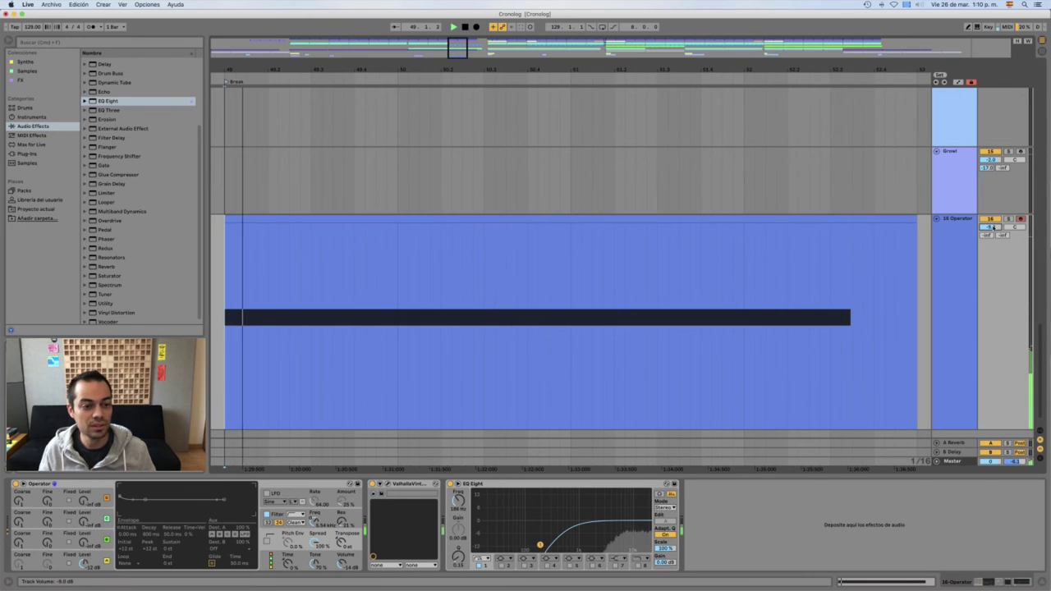
# - Play the arrangement from bar 42 to hear the lead-in to the break
pyautogui.scroll(-10, 482, 169)
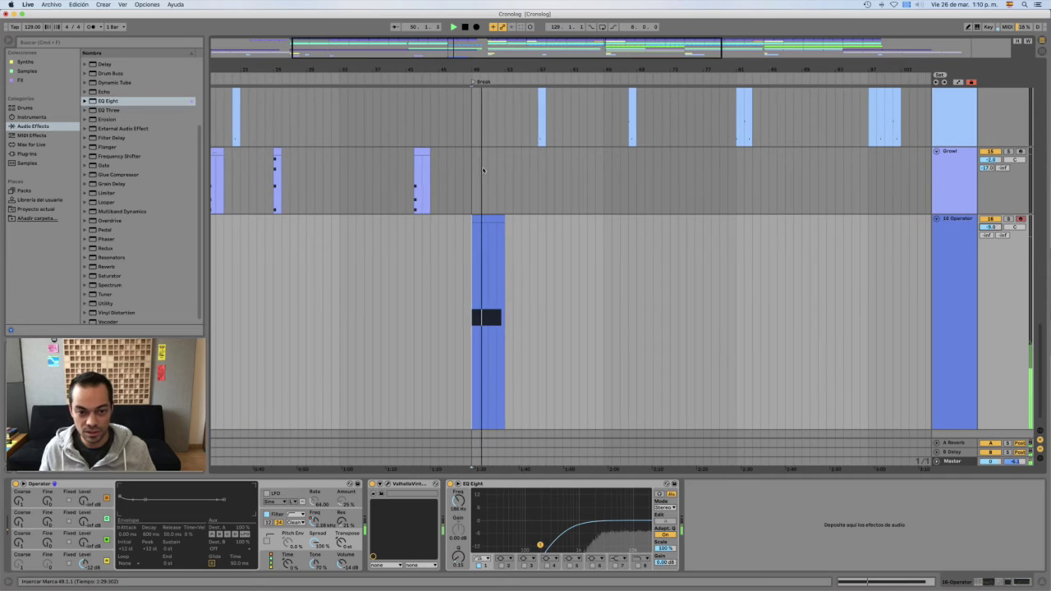
pyautogui.click(413, 243)
pyautogui.press('space')
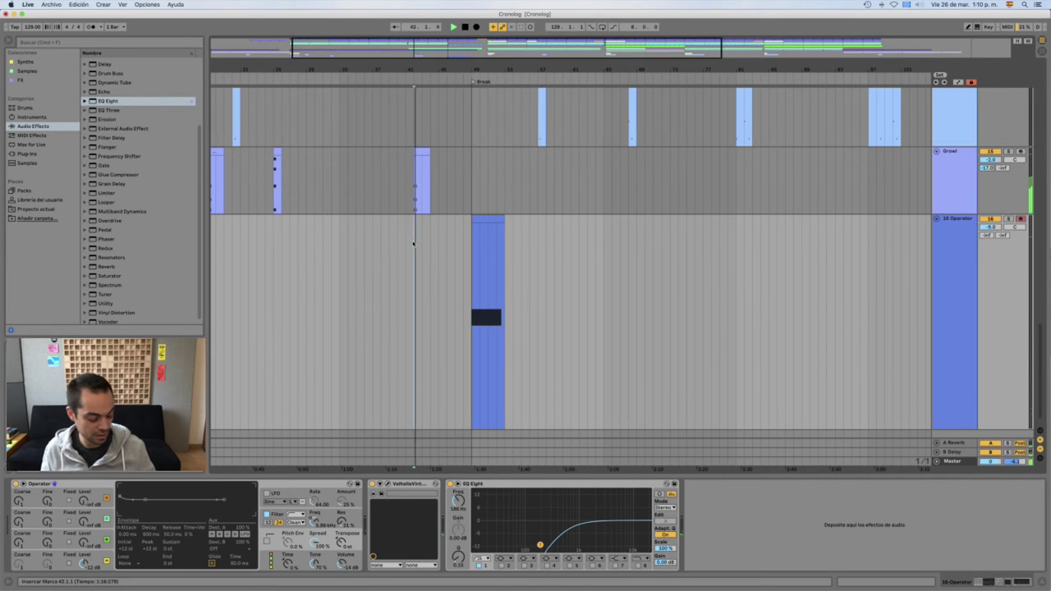
# - Rename the Operator track as Noise and color both the track and its clip light blue
pyautogui.click(953, 273)
pyautogui.press('super+r')
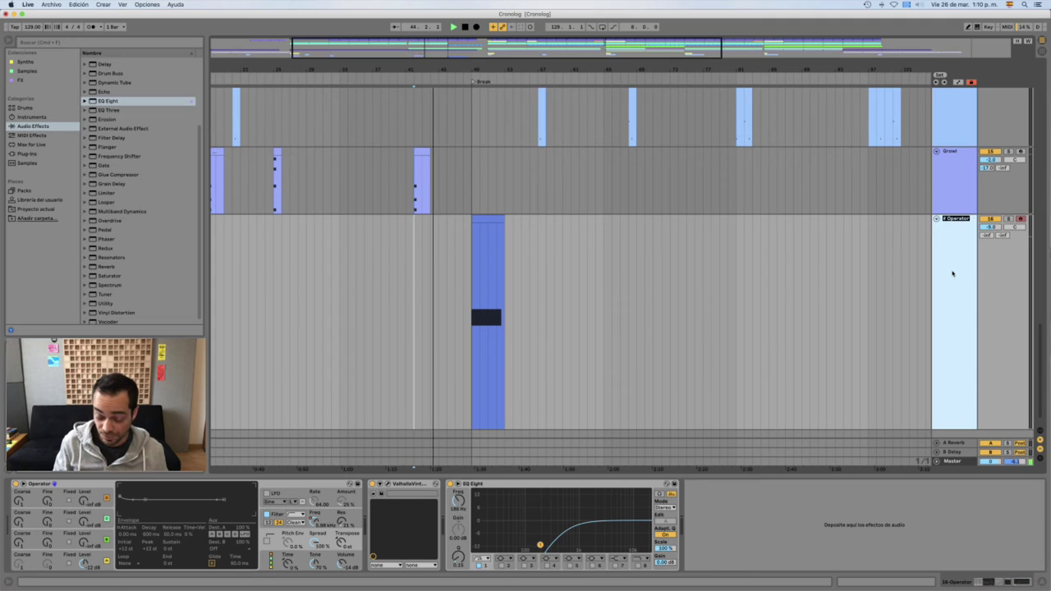
pyautogui.write('Noise')
pyautogui.press('Return')
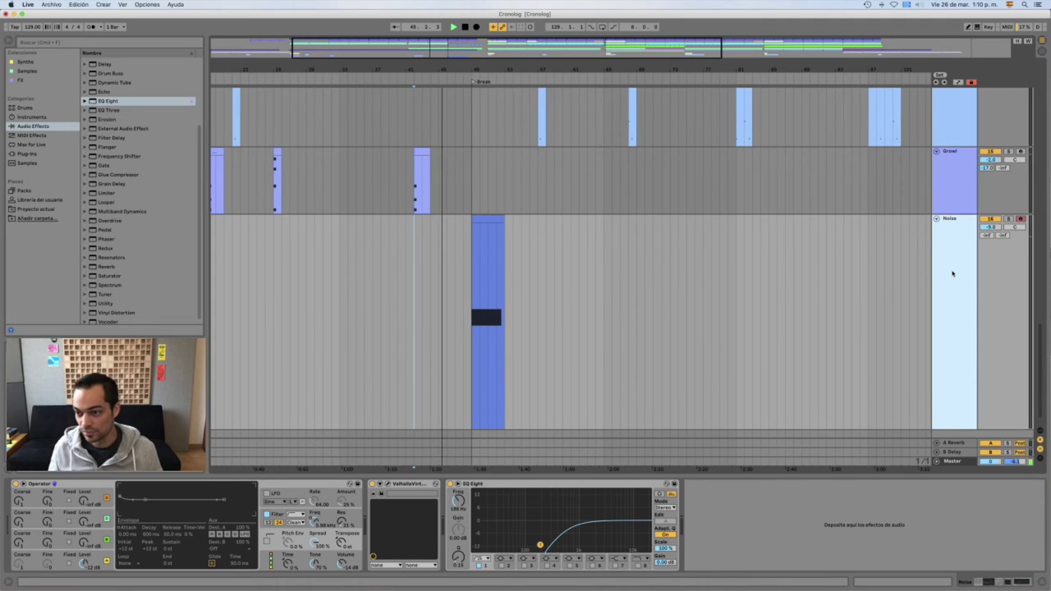
pyautogui.rightClick(953, 273)
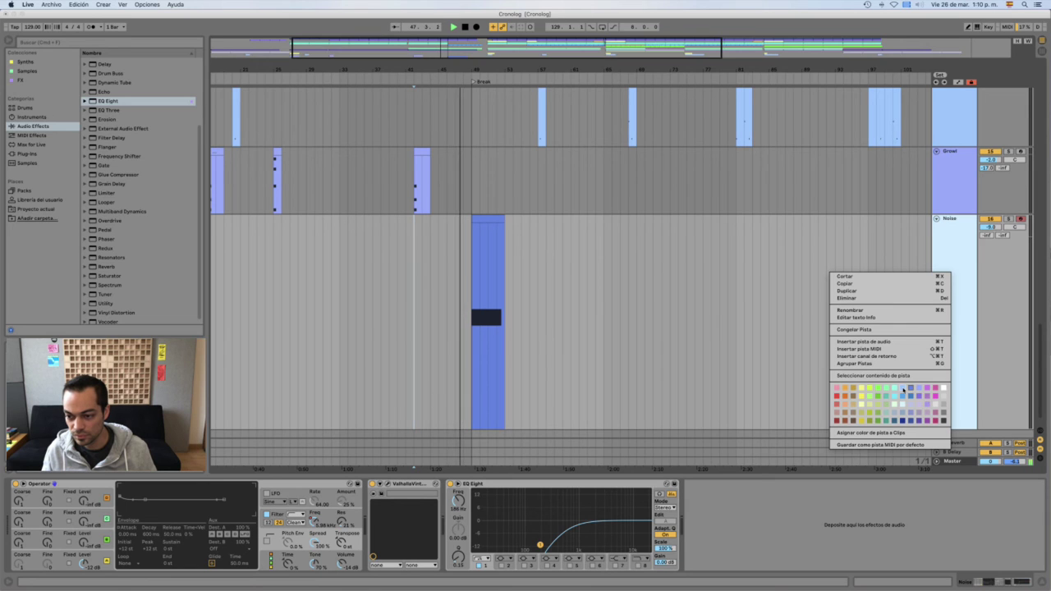
pyautogui.click(903, 390)
pyautogui.rightClick(962, 326)
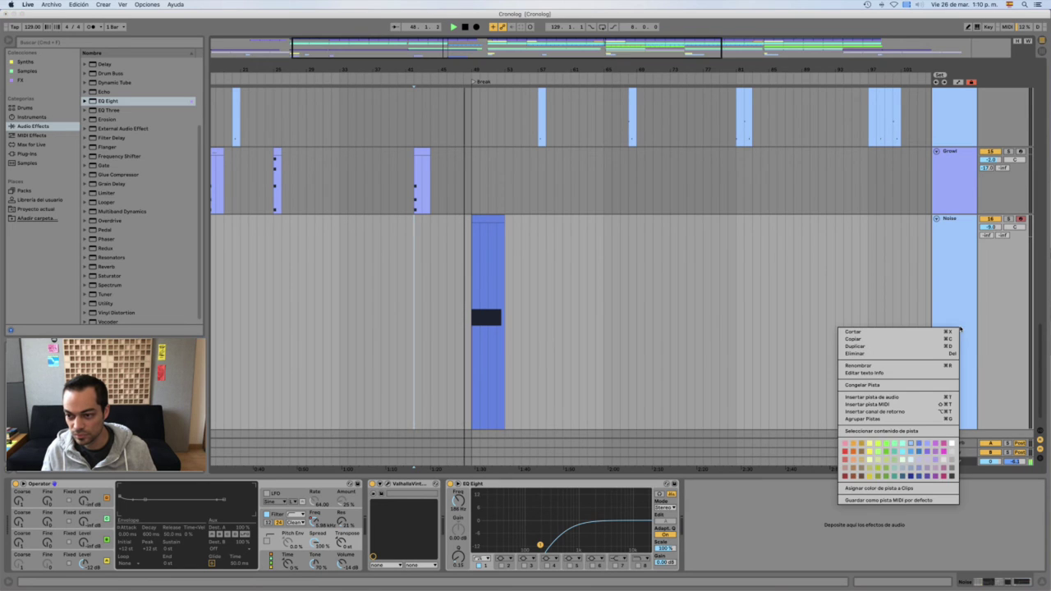
pyautogui.click(880, 489)
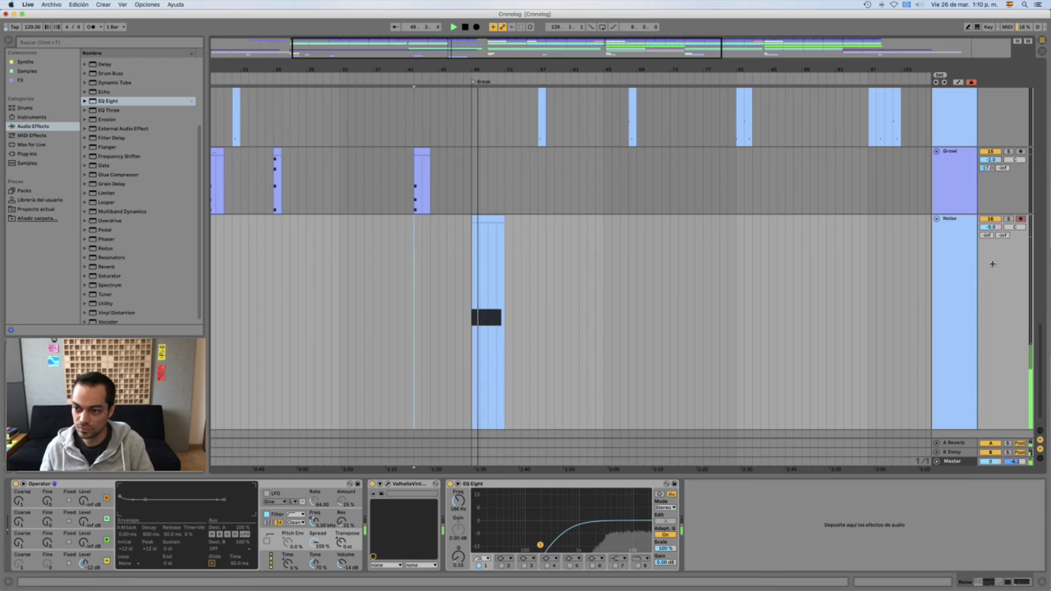
# - Lower the Noise track's volume to -17 dB while the break plays
pyautogui.press('Down')
pyautogui.press('Down')
pyautogui.press('Down')
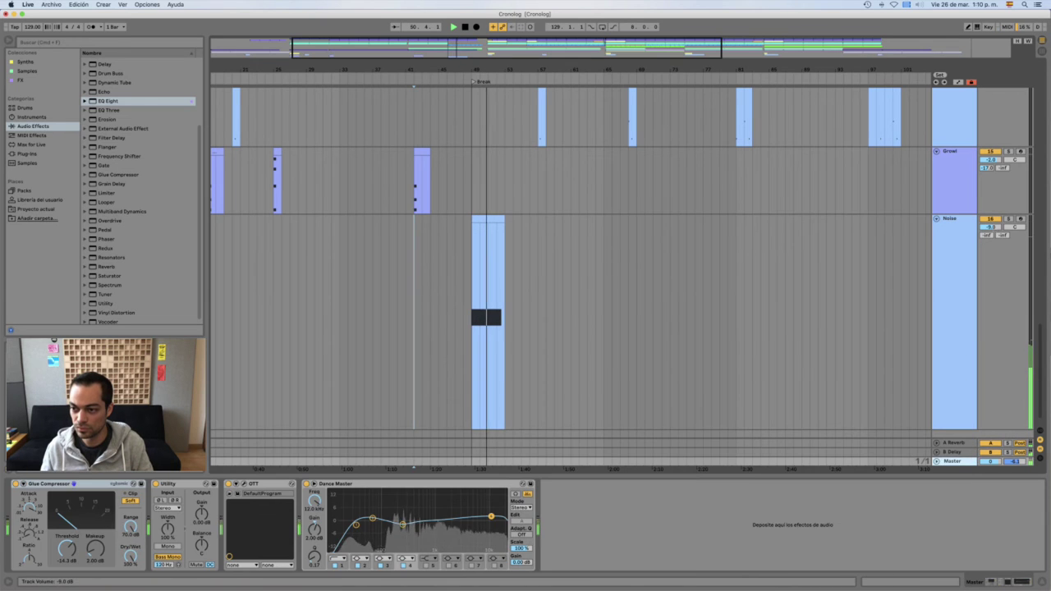
pyautogui.moveTo(993, 229); pyautogui.dragTo(993, 243)
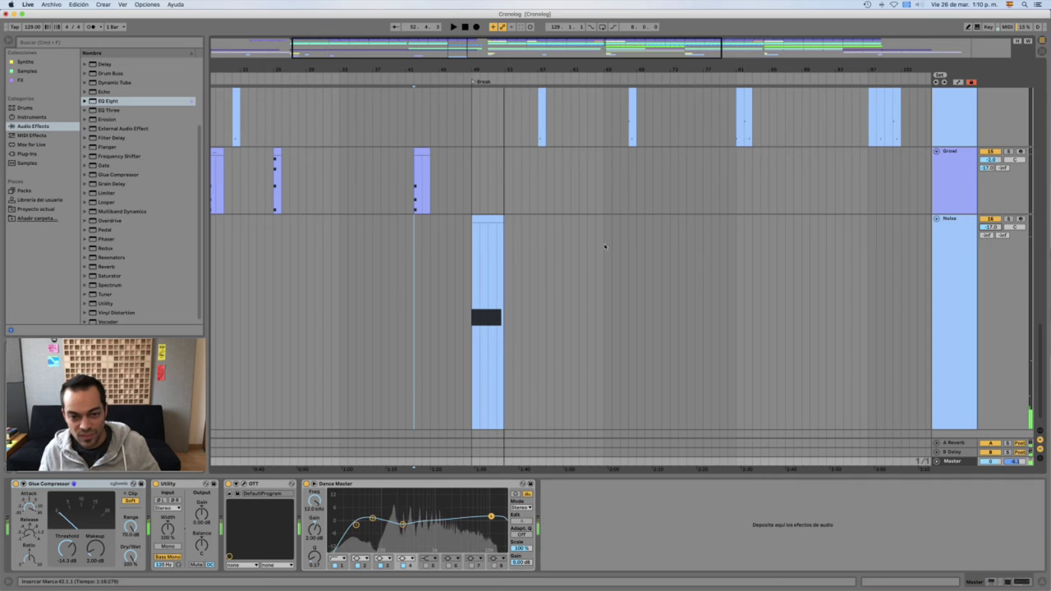
# - Shorten the Noise clip to end at bar 51 by deleting bar 52 and bar 51, playing from bar 48 in between
pyautogui.moveTo(498, 268); pyautogui.dragTo(505, 267)
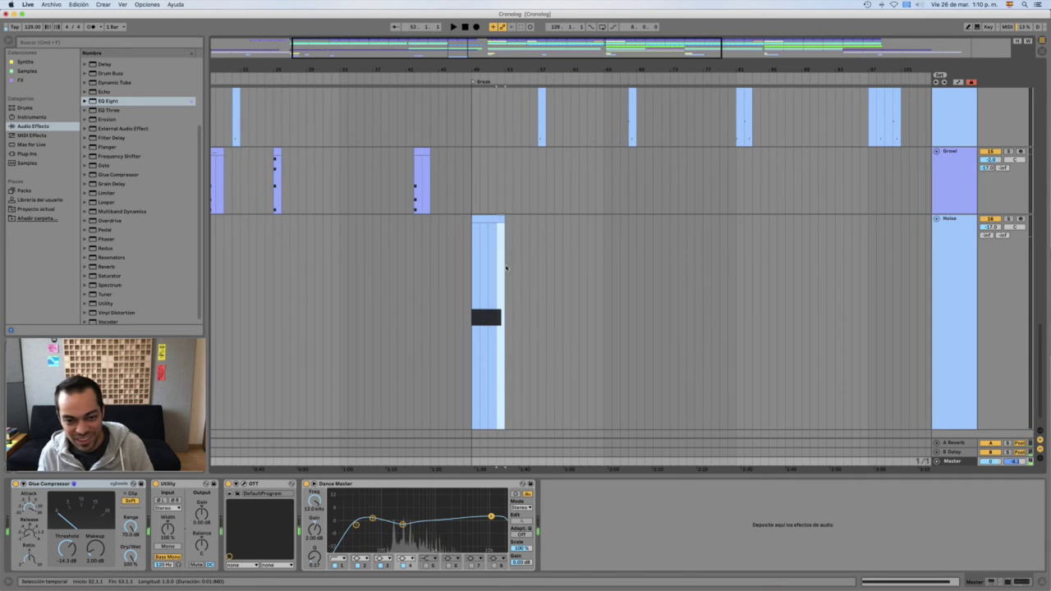
pyautogui.click(461, 255)
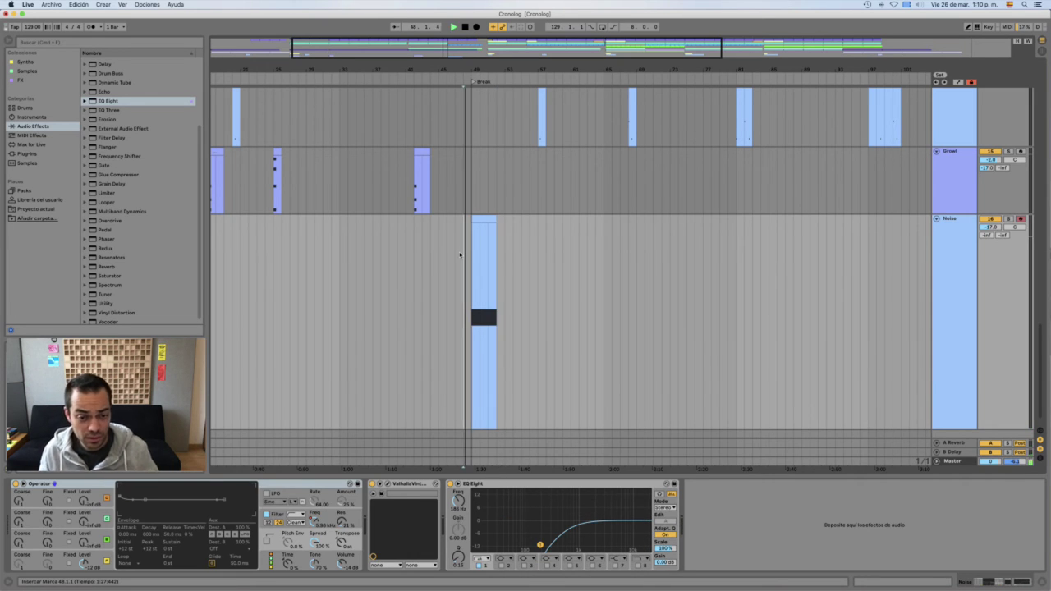
pyautogui.scroll(8, 486, 241)
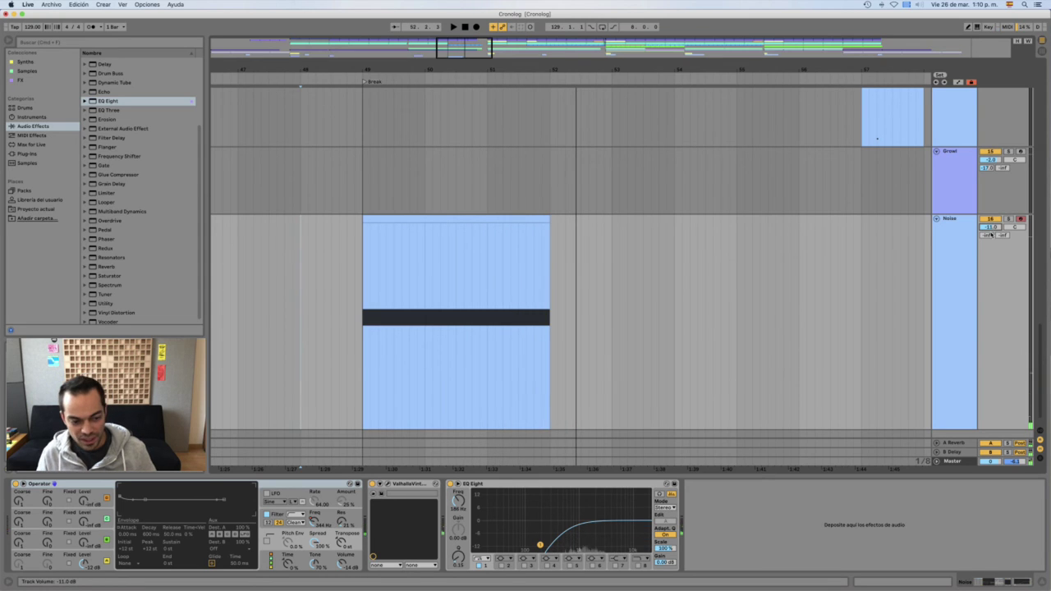
pyautogui.moveTo(487, 296)
pyautogui.mouseDown()
pyautogui.moveTo(564, 296)
pyautogui.moveTo(550, 295)
pyautogui.mouseUp()
pyautogui.press('Delete')
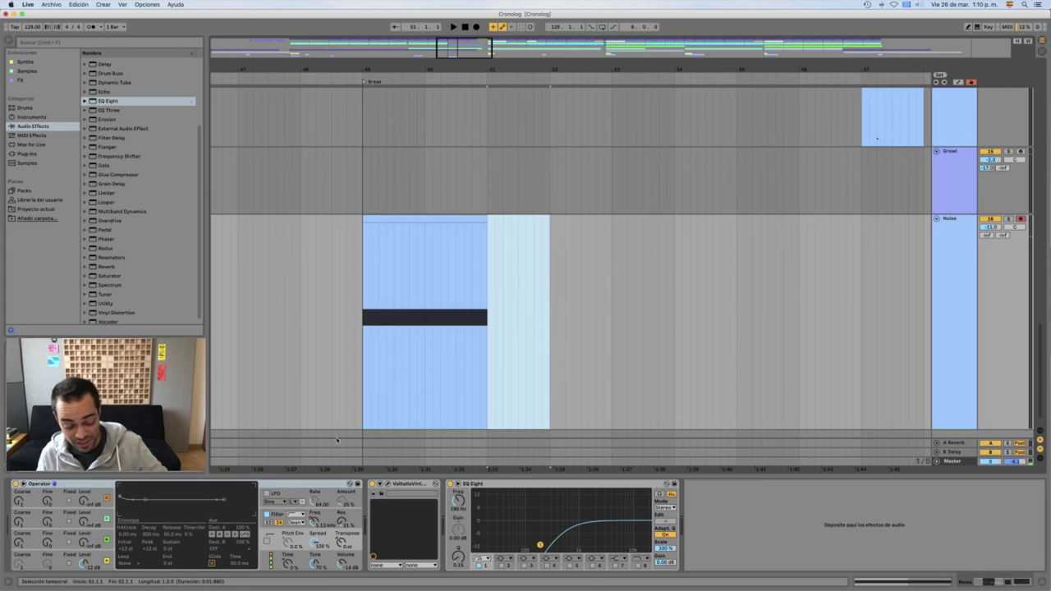
# - Set the envelope release of Operator's noise oscillator to 18.1 s and test it with playback
pyautogui.click(96, 556)
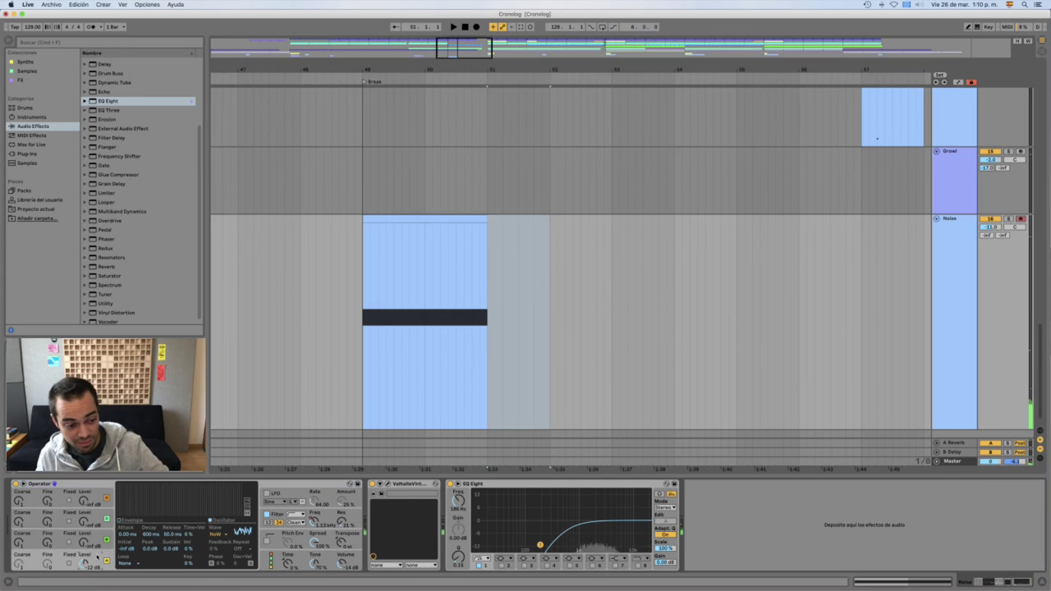
pyautogui.click(121, 520)
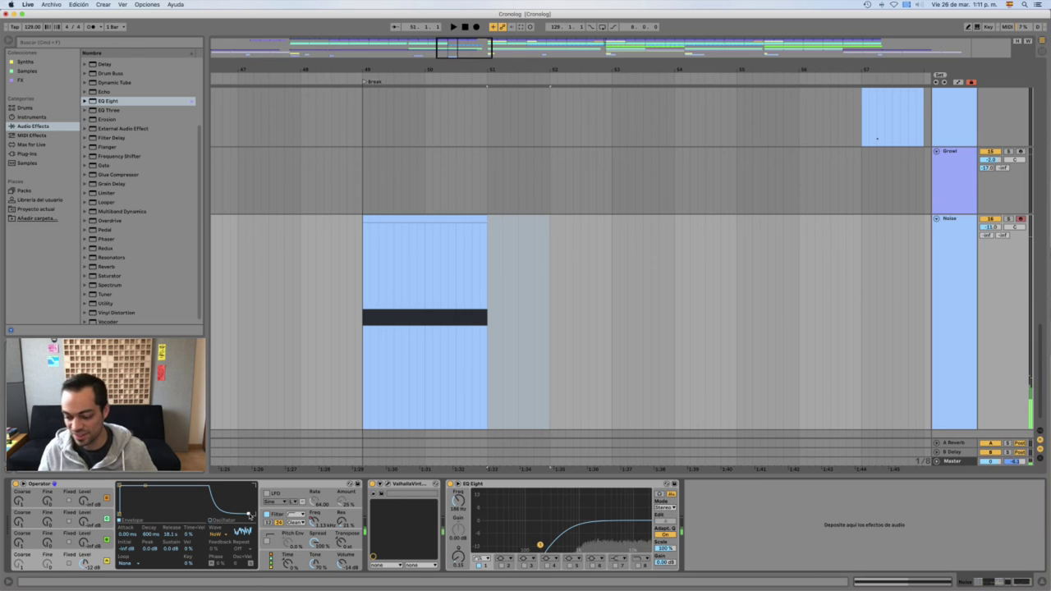
pyautogui.press('space')
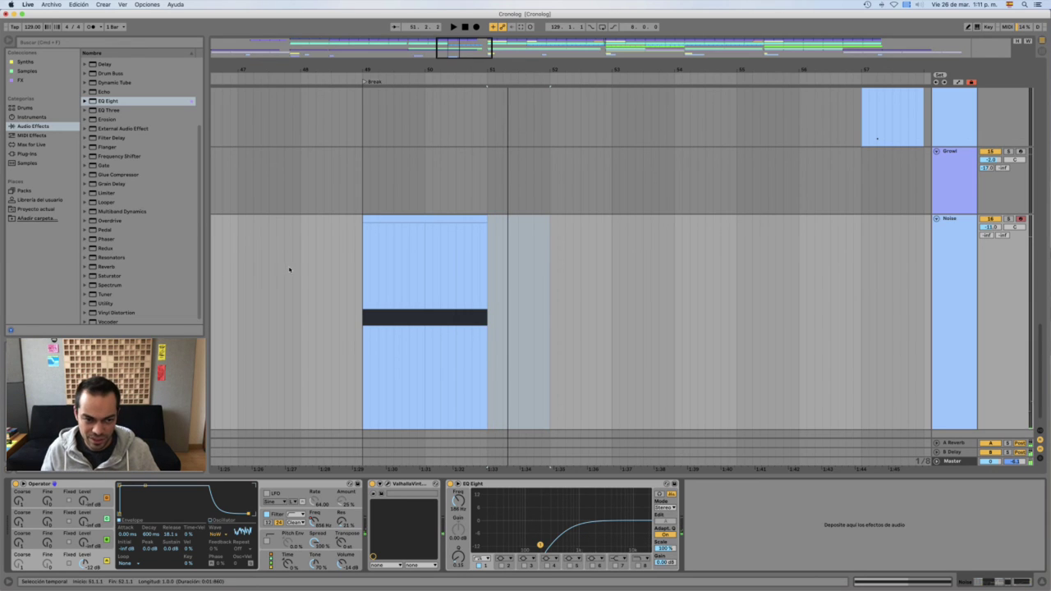
# - Play the break from bar 48 and lower the Noise track's volume to -15 dB
pyautogui.click(293, 269)
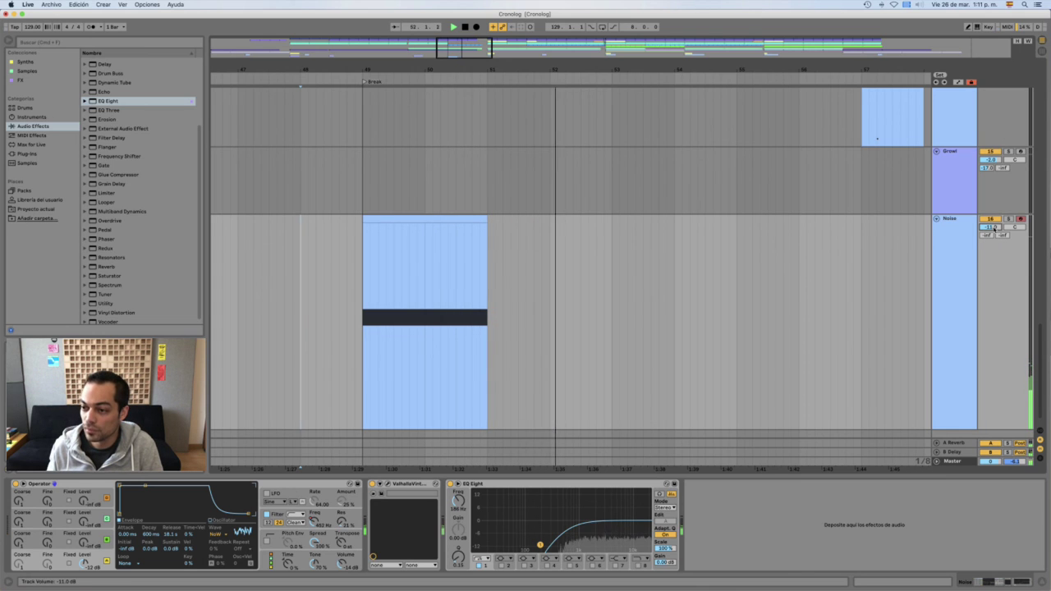
pyautogui.moveTo(995, 229); pyautogui.dragTo(994, 235)
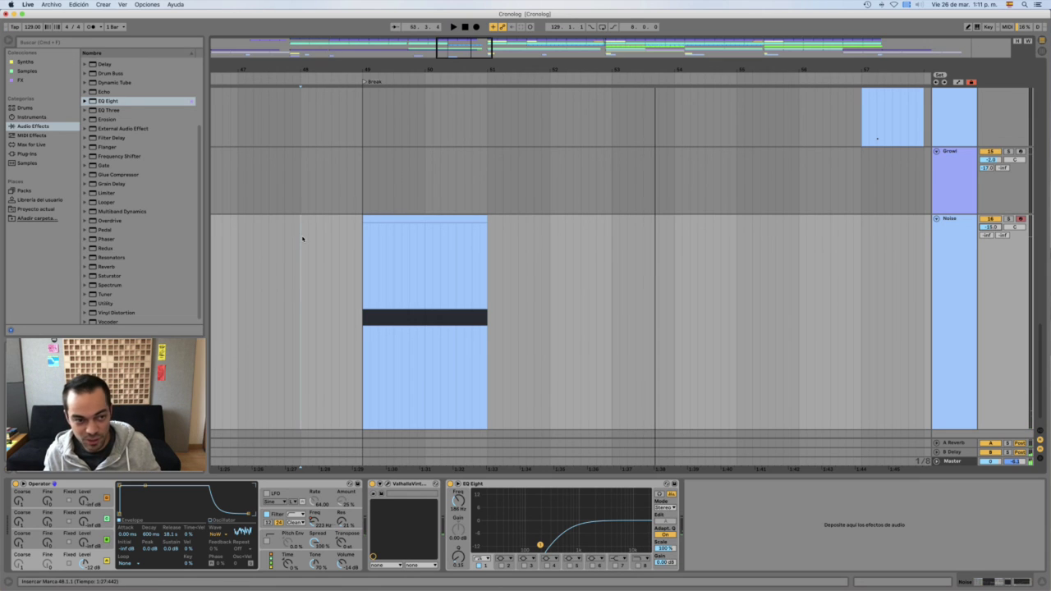
pyautogui.press('space')
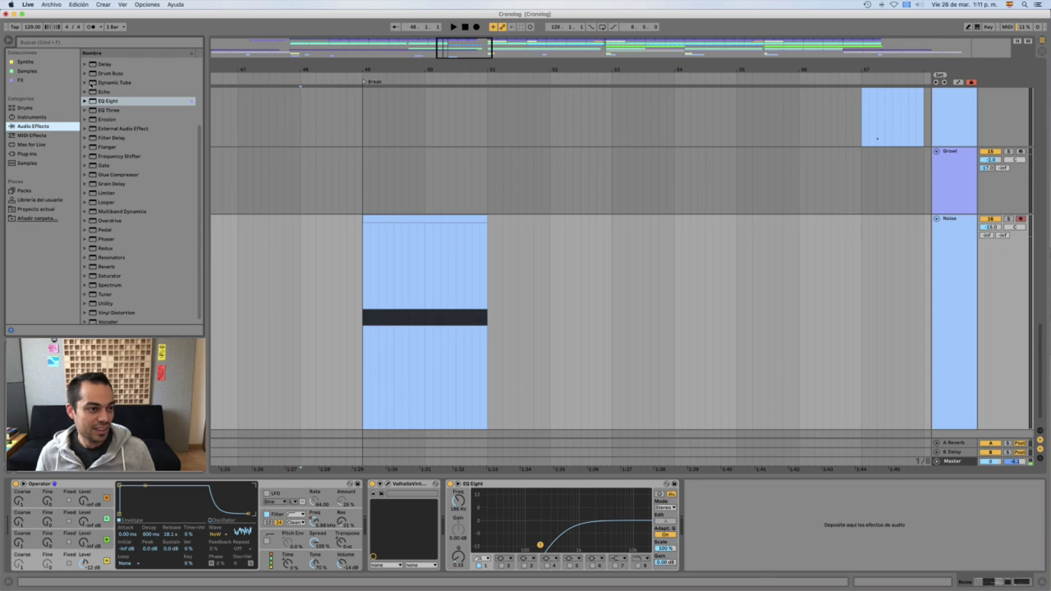
# - Add Auto Pan to the Noise track with about 69% amount and 0.38 Hz rate, place it between Operator and the reverb, and replay
pyautogui.scroll(5, 112, 76)
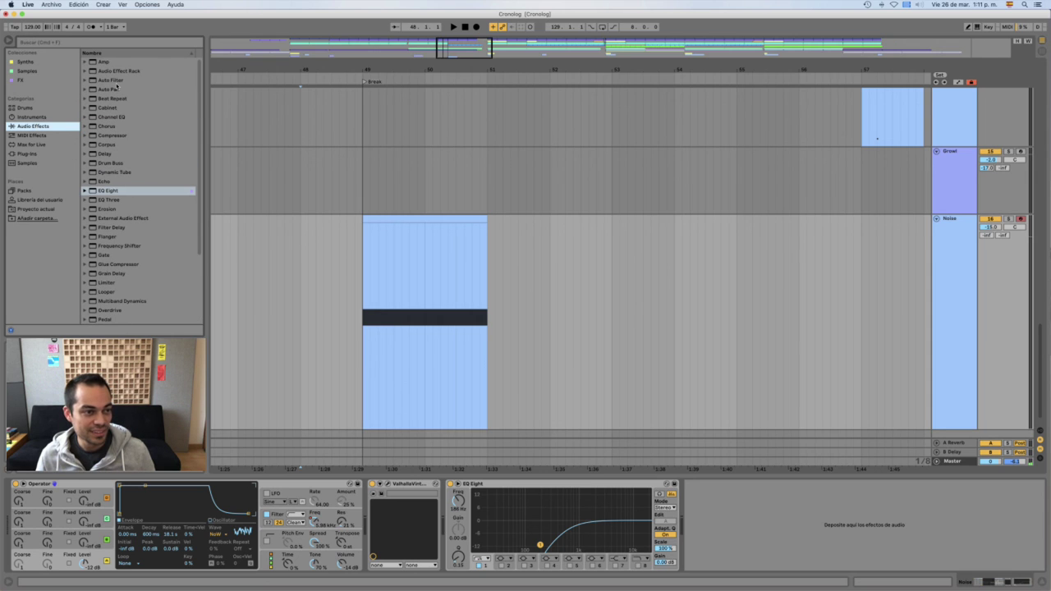
pyautogui.doubleClick(116, 91)
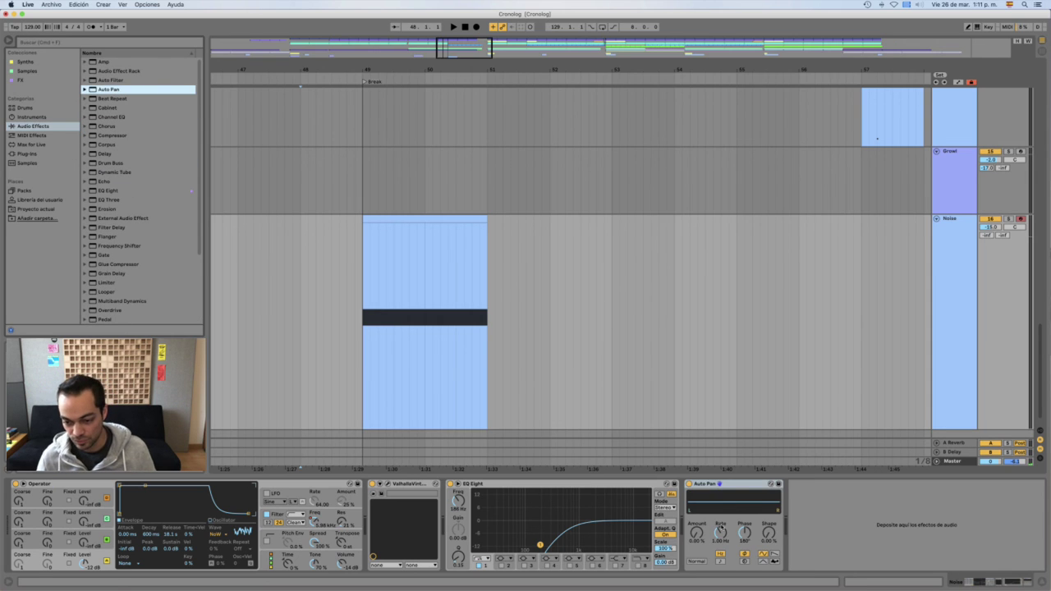
pyautogui.moveTo(697, 533); pyautogui.dragTo(696, 517)
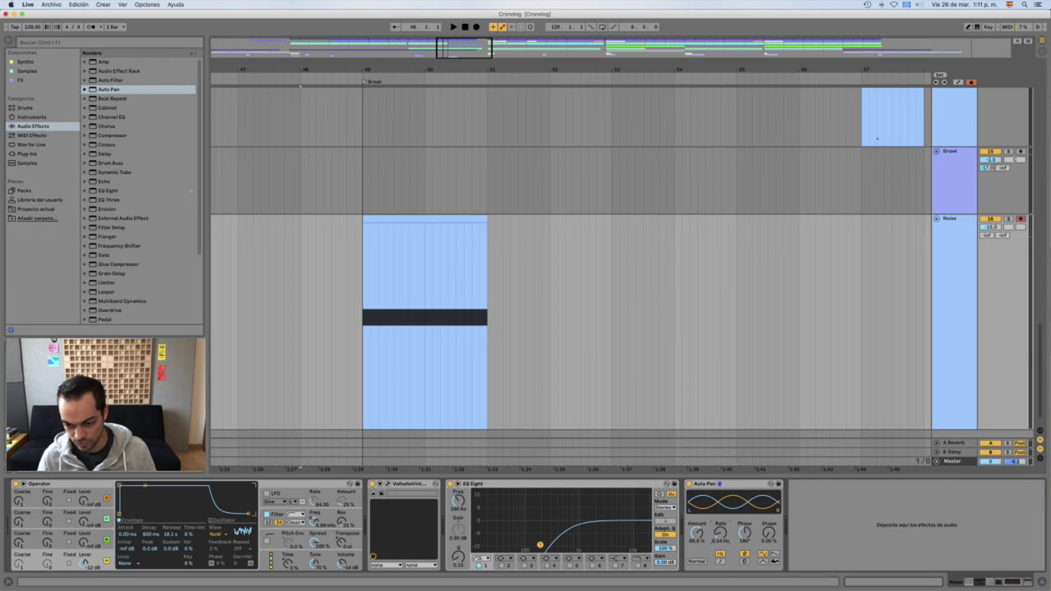
pyautogui.press('space')
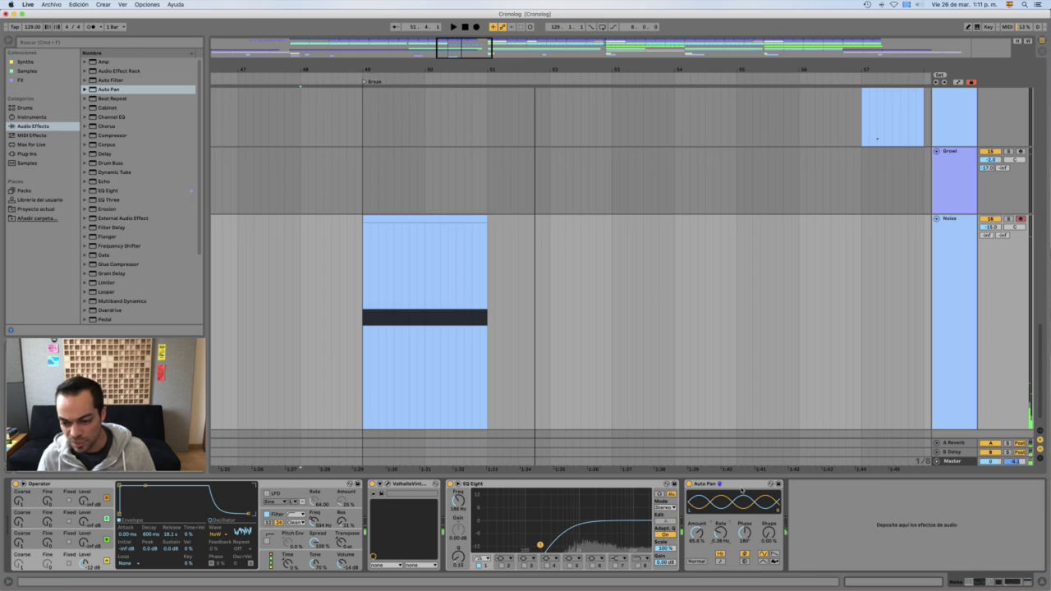
pyautogui.moveTo(745, 484); pyautogui.dragTo(432, 499)
pyautogui.press('space')
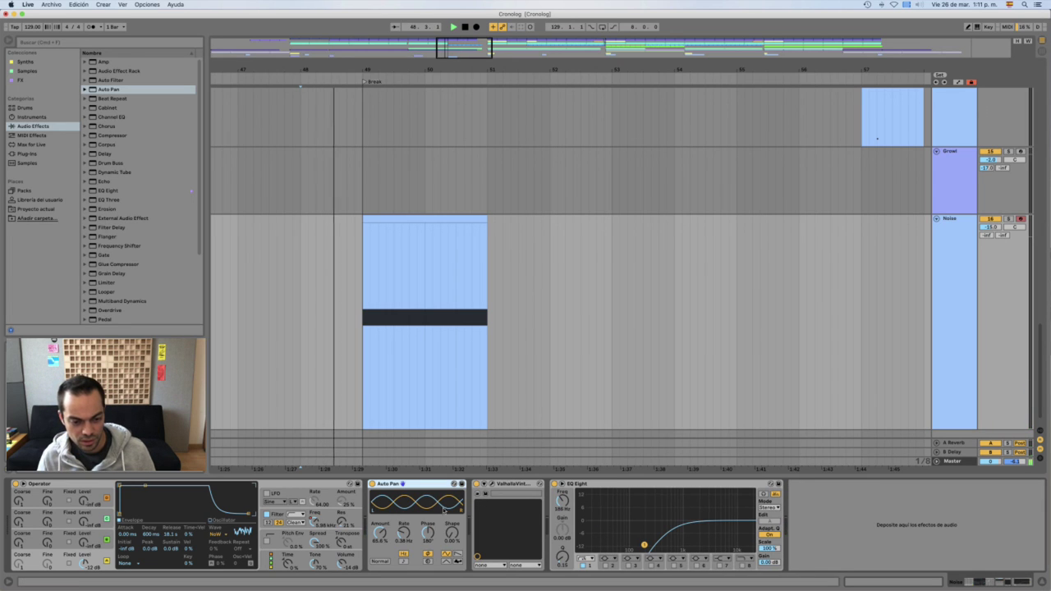